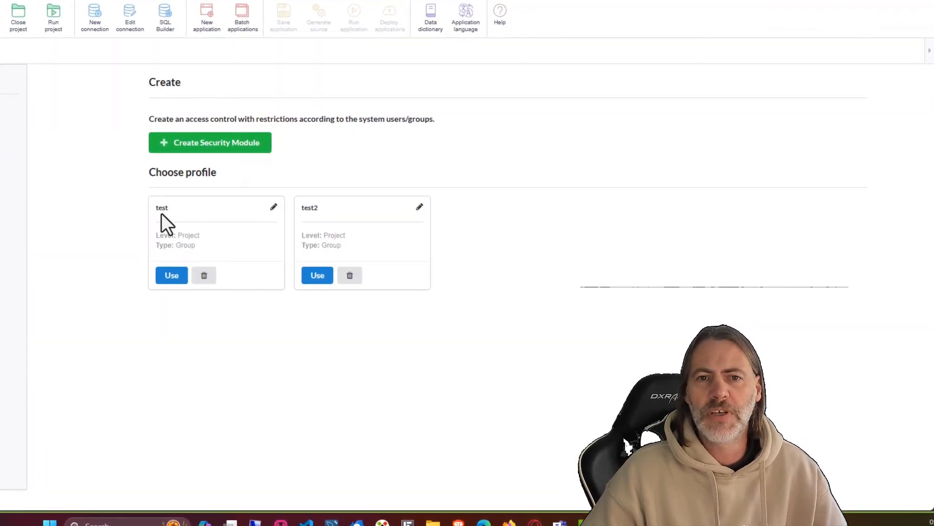
Step: Begin a new security module and point out the Ldap/Application option among the security types
click(221, 148)
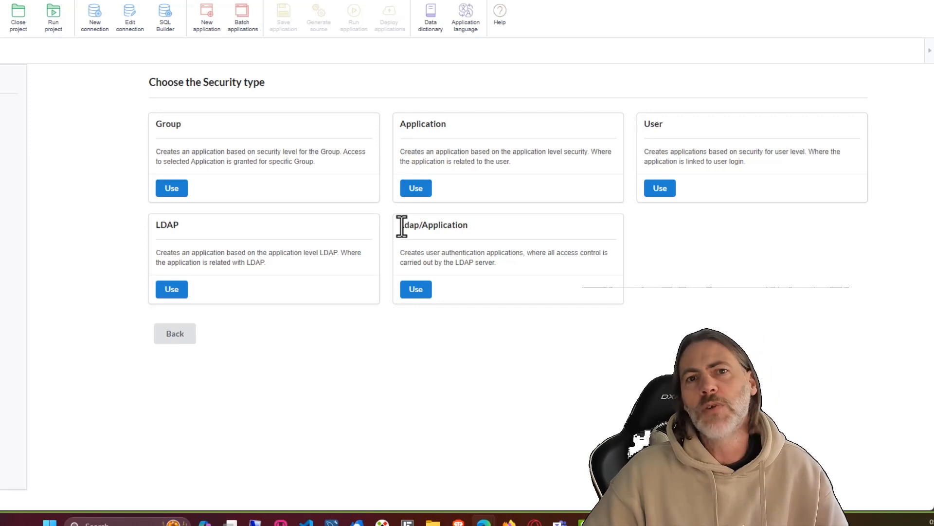
double_click(447, 225)
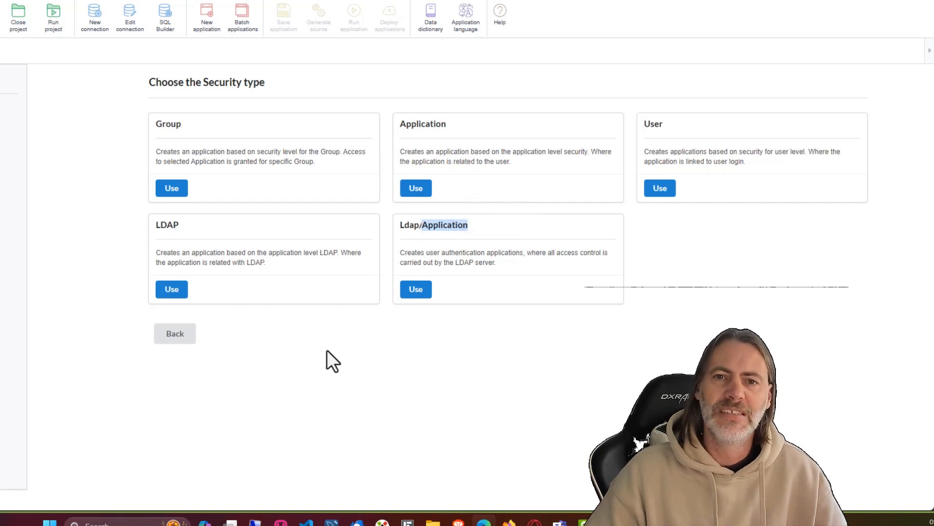
Step: Choose the Group security type on connection conn_mysql with table prefix spl_sec_
click(175, 190)
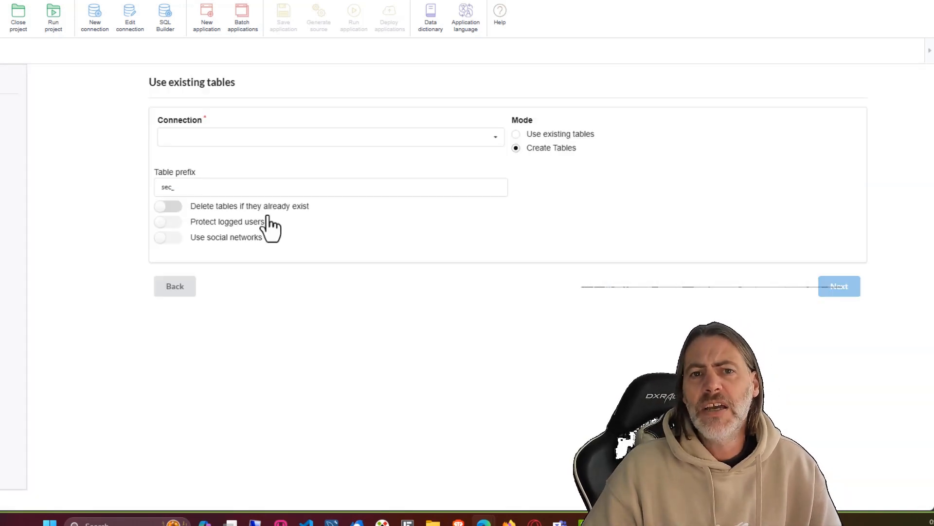
click(465, 144)
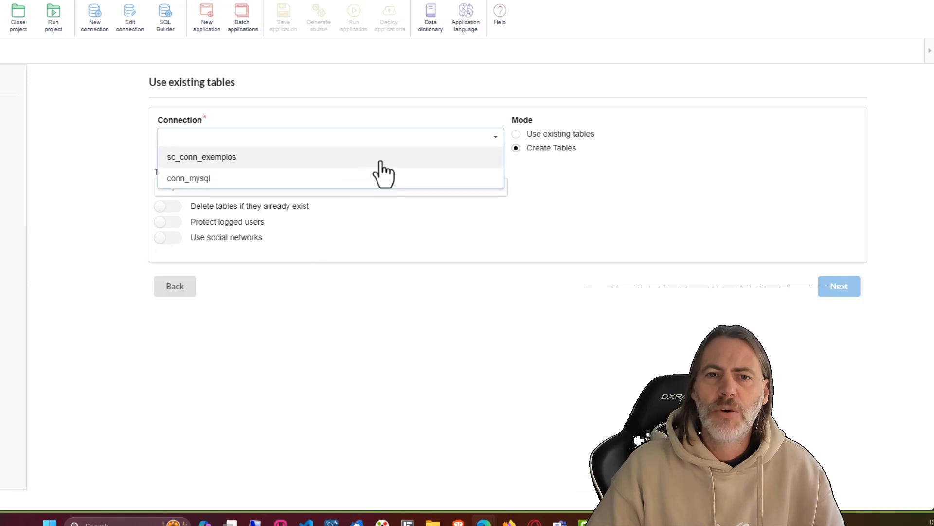
click(200, 176)
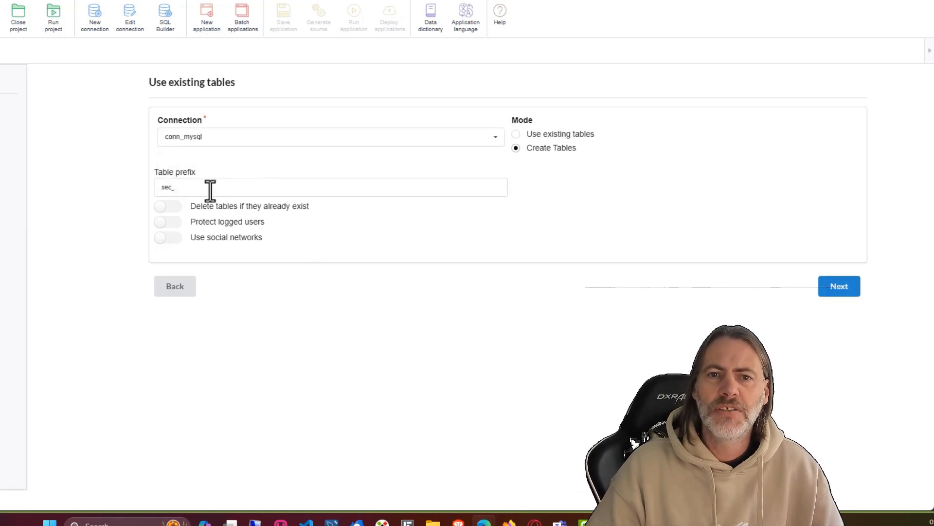
double_click(173, 188)
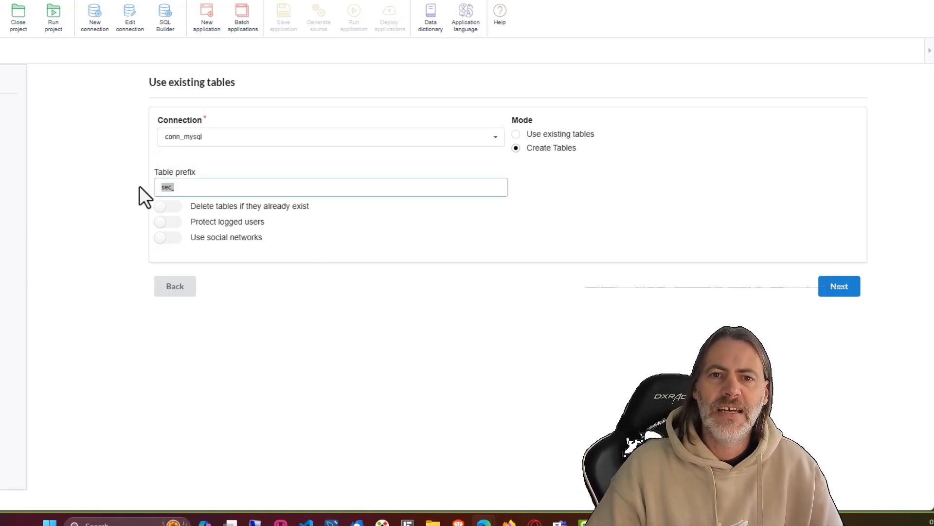
text(sample_)
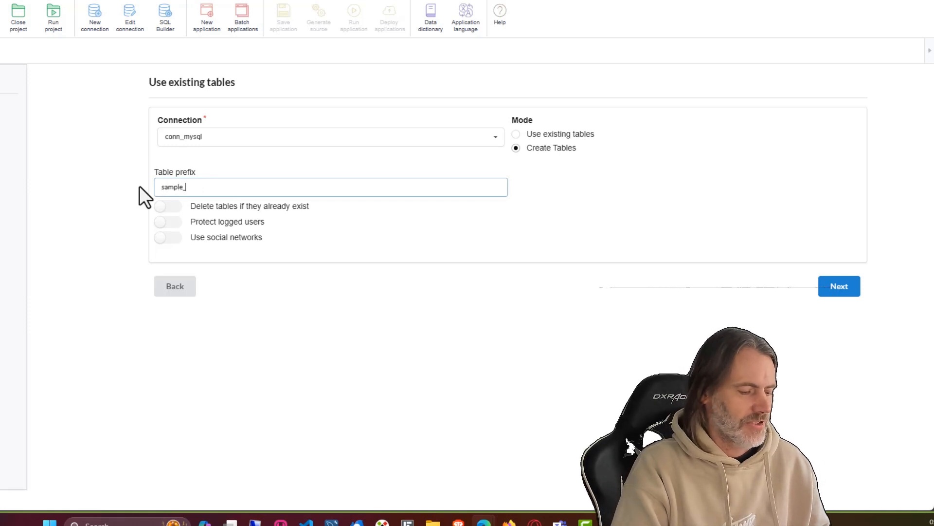
text(sec_)
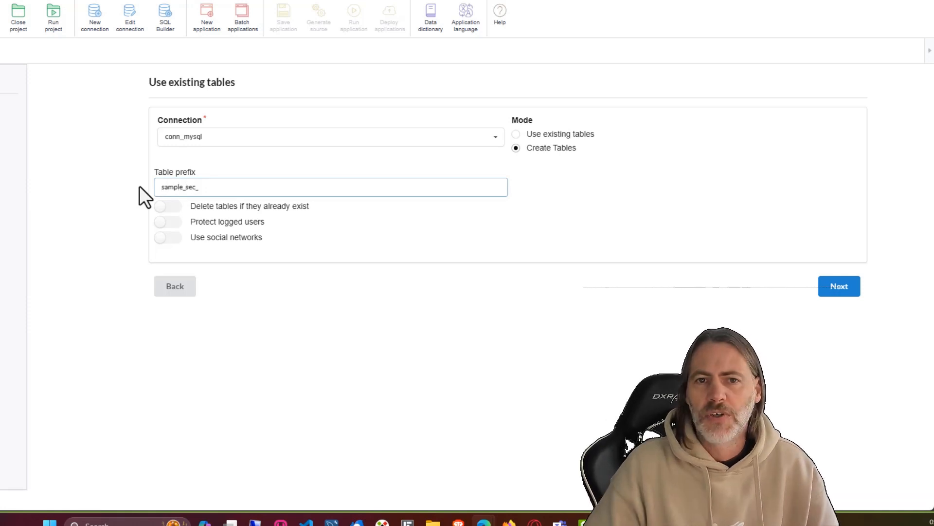
drag(180, 187, 156, 185)
text(s)
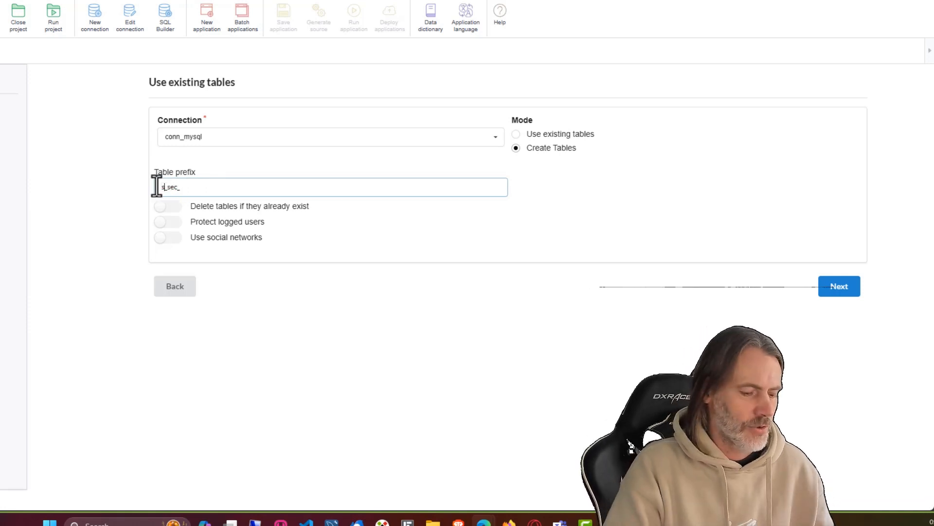
text(pl_)
click(220, 189)
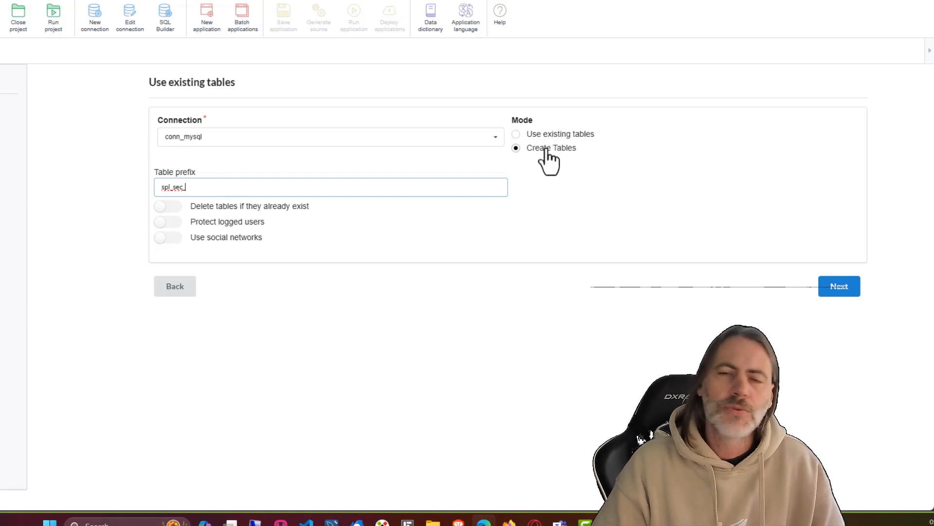
Step: Leave delete existing tables, protect logged users and social network logins all off
click(167, 207)
click(165, 208)
click(167, 223)
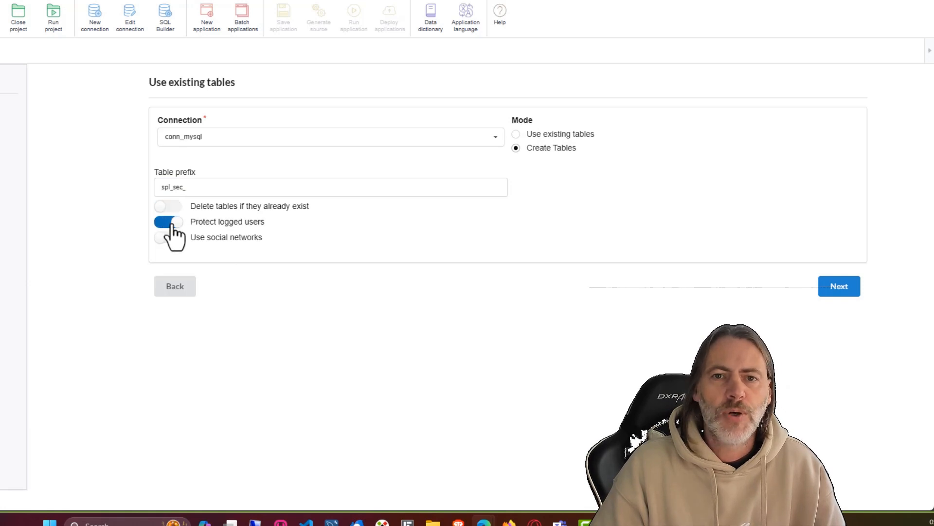
click(167, 223)
click(167, 238)
click(167, 237)
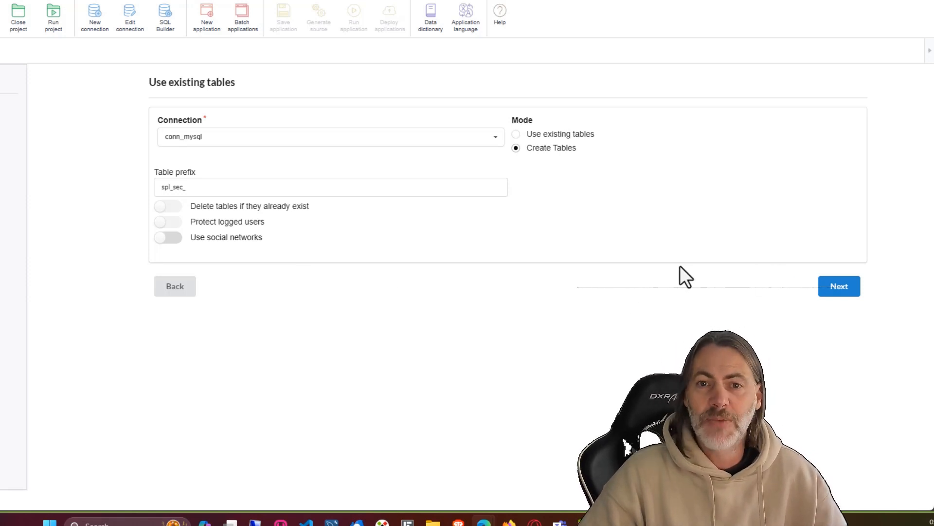
Step: Continue to Configuration, keeping the Menu option as '-- Create Menu application --'
click(840, 291)
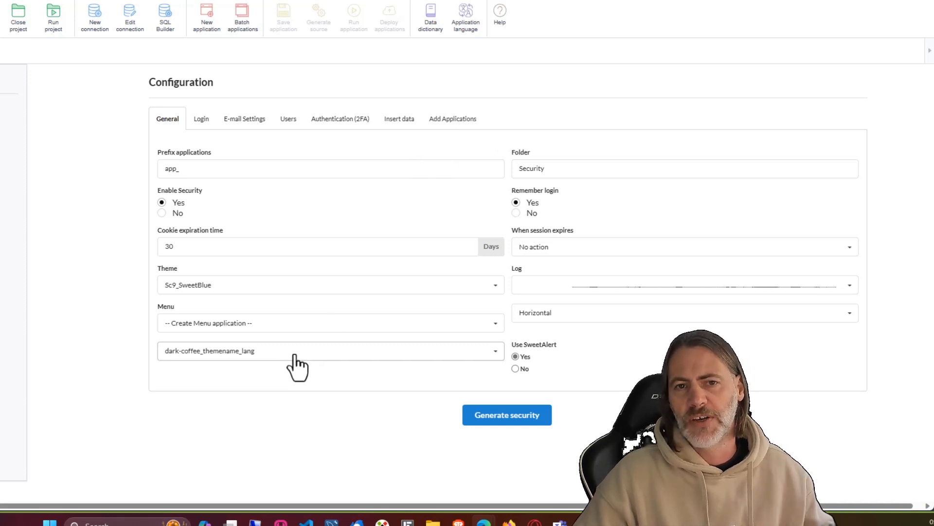
click(266, 327)
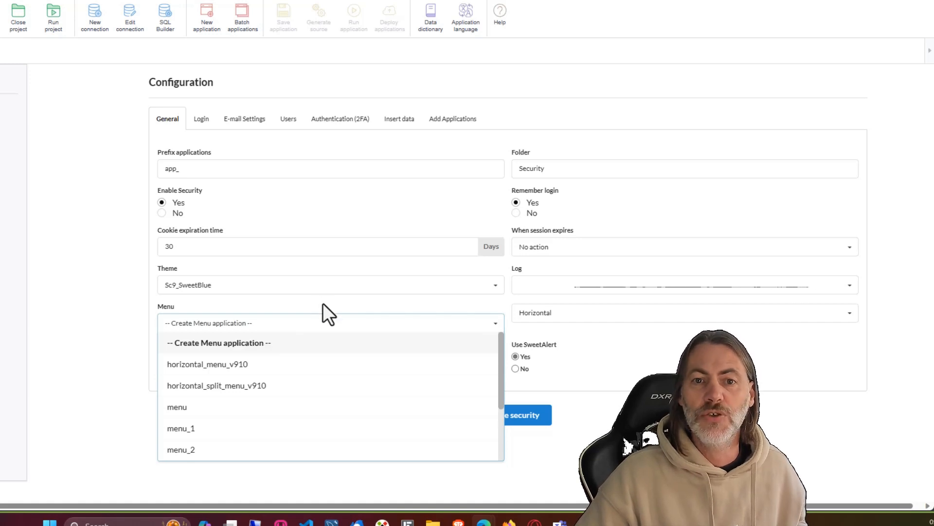
click(218, 344)
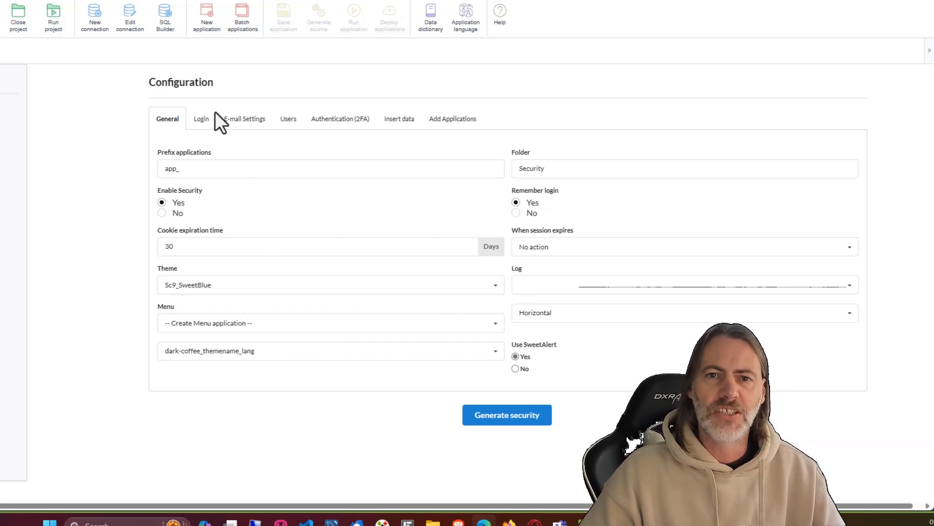
Step: Review the Login settings' password strength options and leave Use Captcha set to No
click(206, 121)
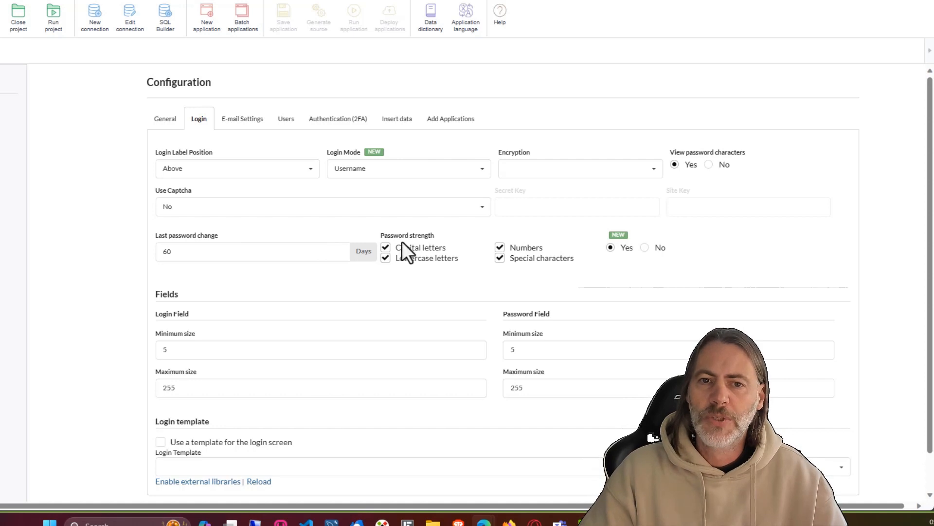
drag(380, 235, 433, 237)
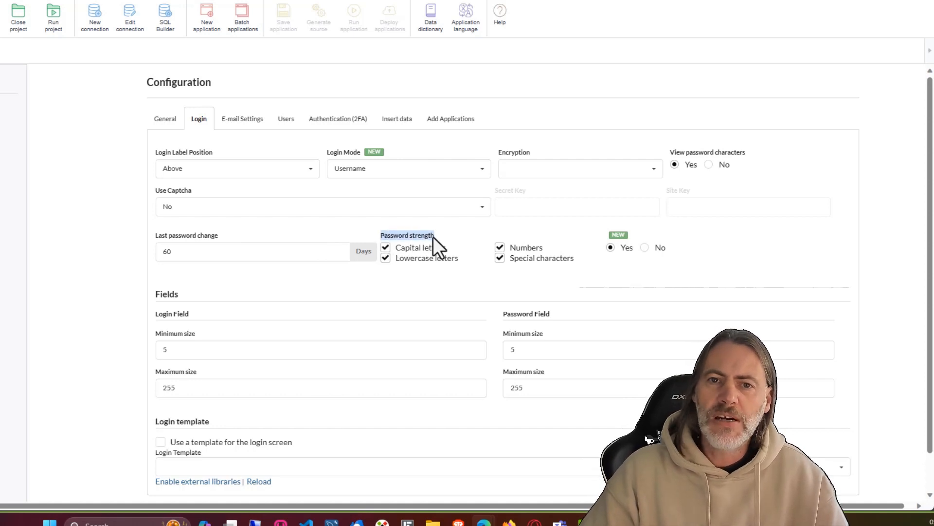
click(433, 278)
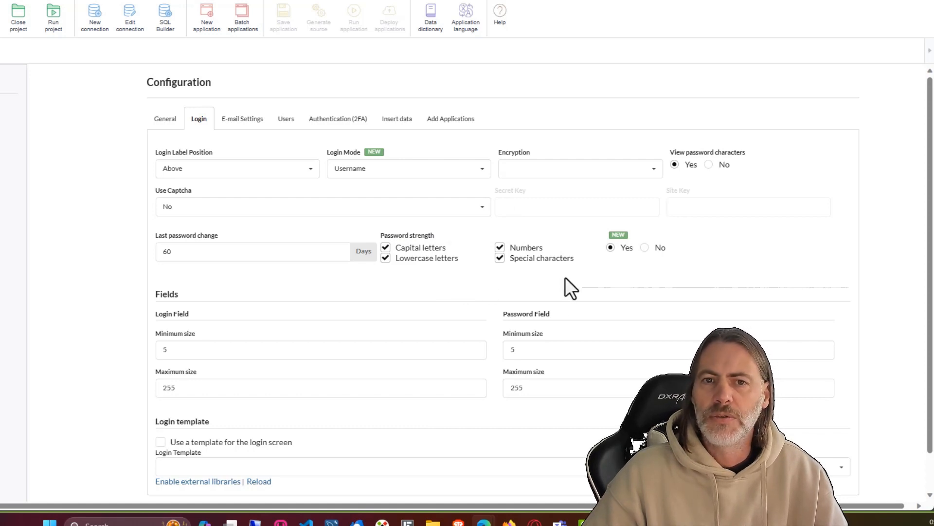
click(483, 208)
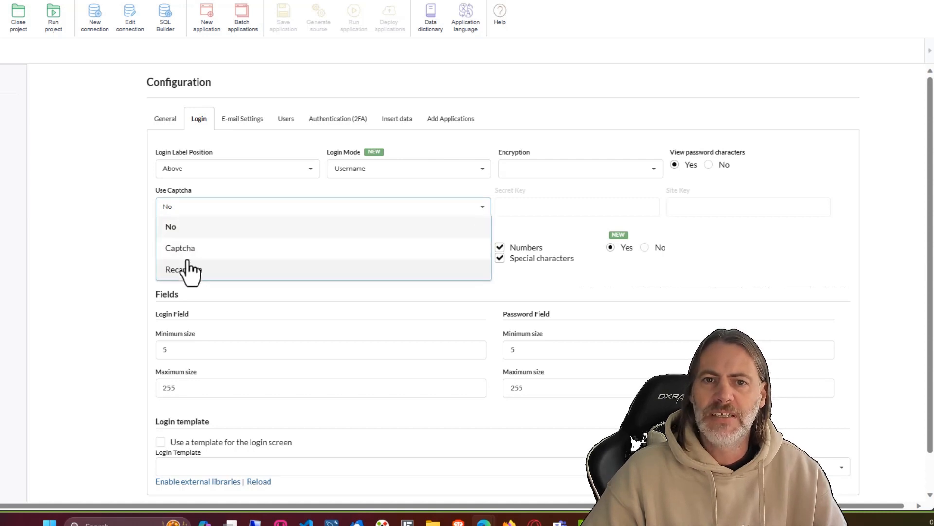
click(120, 247)
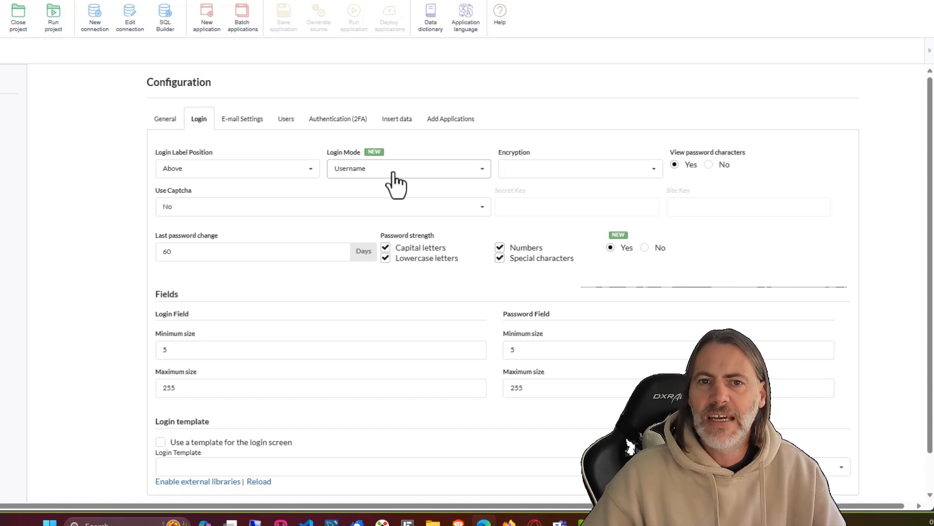
Step: Set Login Mode to Username and E-mail
click(361, 185)
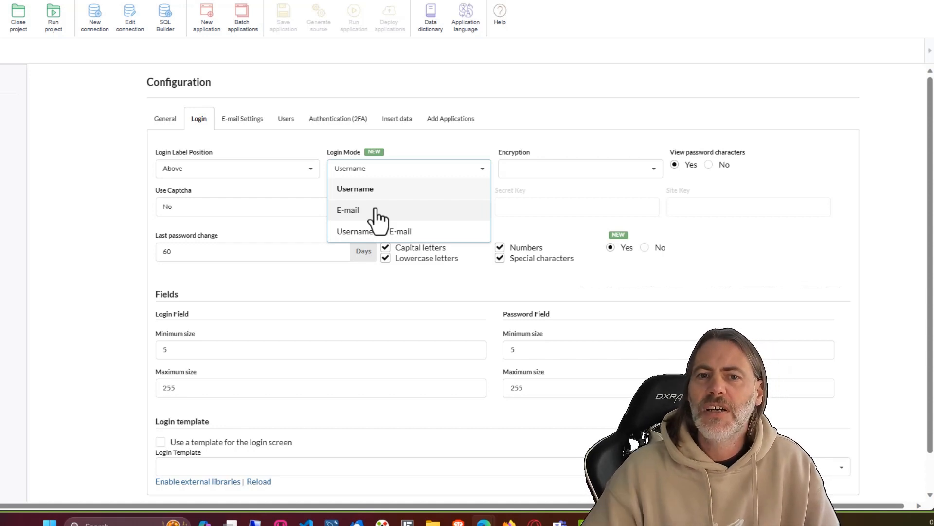
click(389, 232)
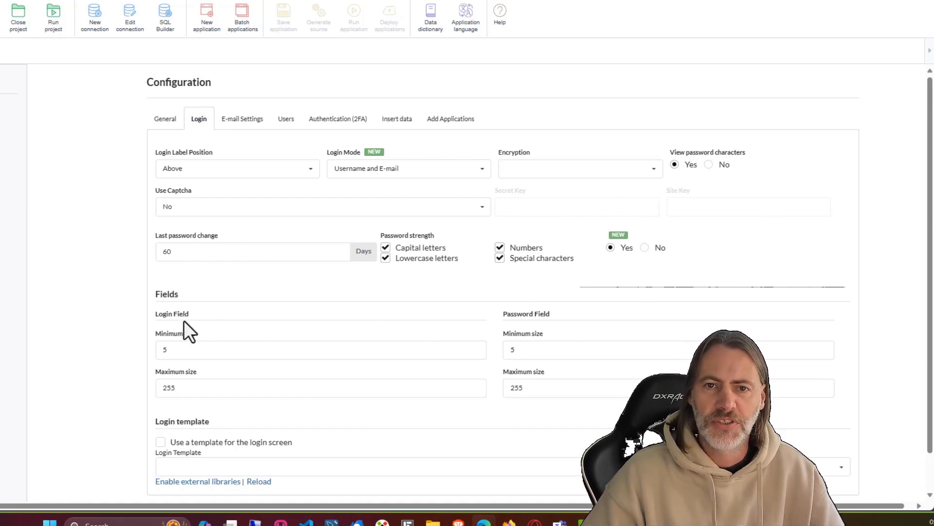
scroll(470, 404, down, 1)
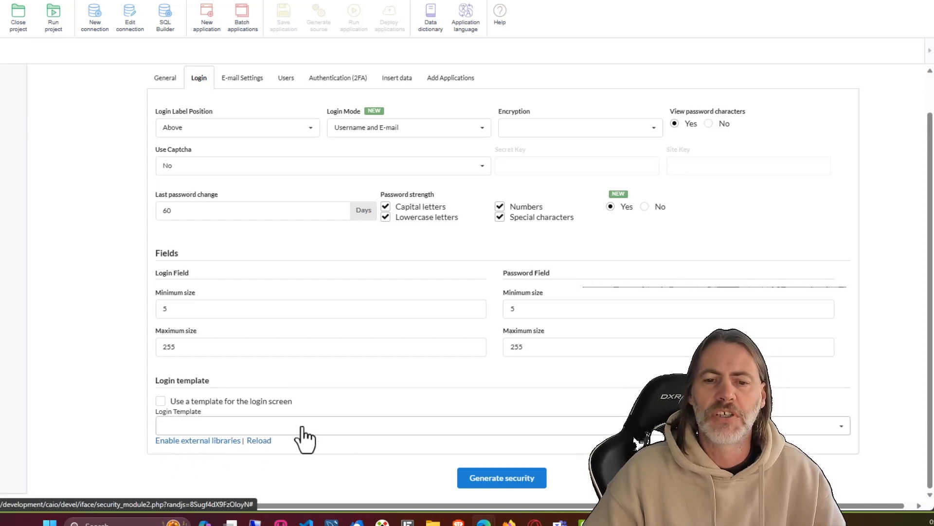
scroll(391, 448, up, 1)
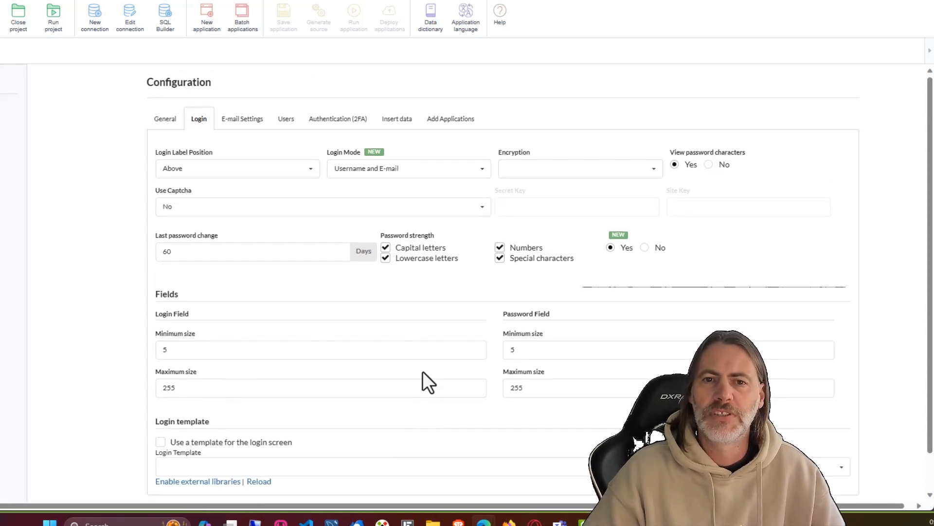
Step: Look through the E-mail Settings and Users tabs, ending on Authentication (2FA)
click(246, 120)
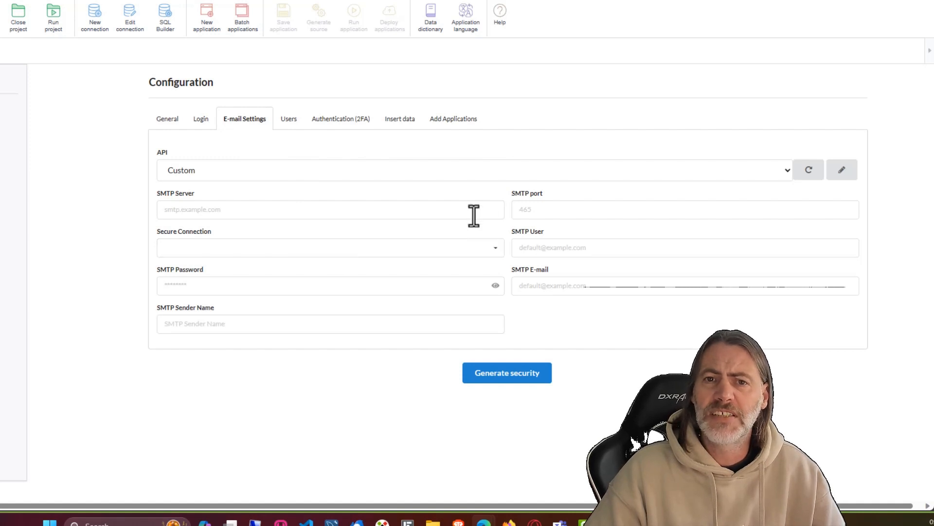
click(289, 122)
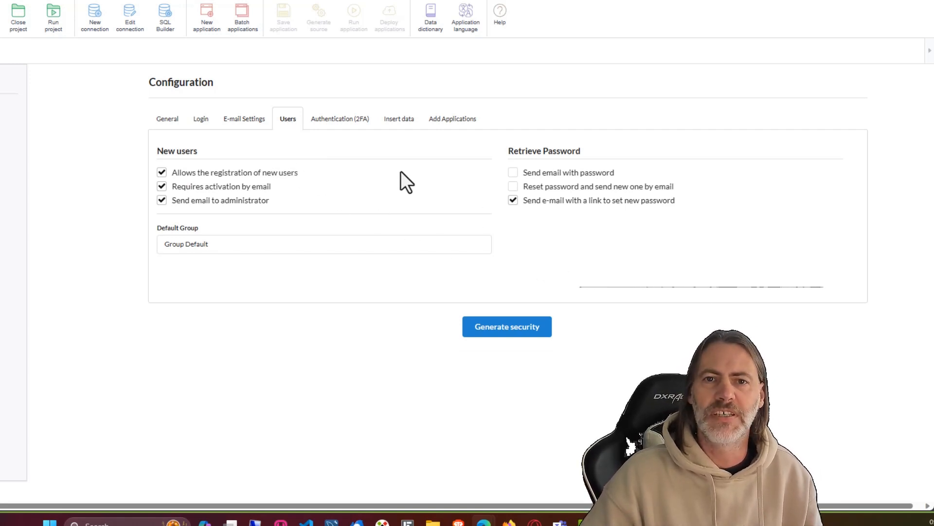
click(335, 122)
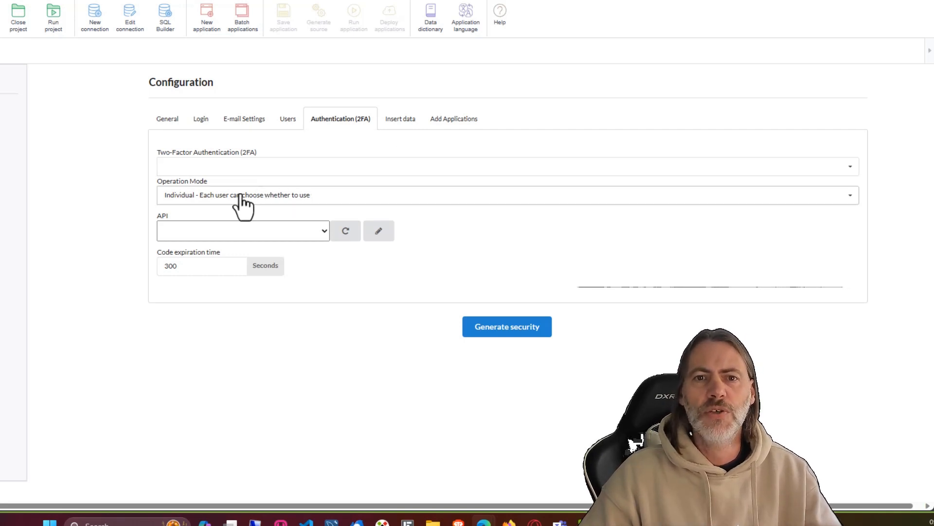
Step: Keep 2FA Operation Mode as Individual, then review the Insert data and Add Applications tabs
click(184, 204)
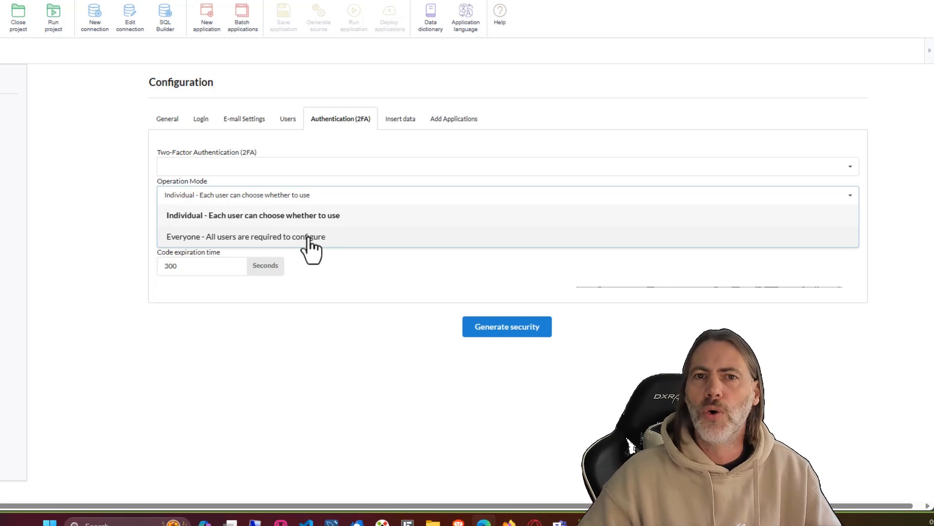
click(378, 262)
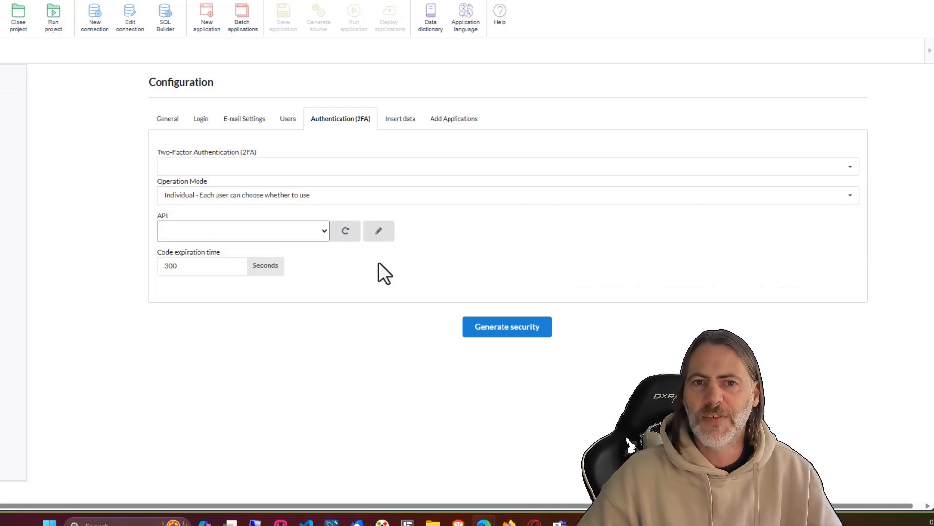
click(395, 122)
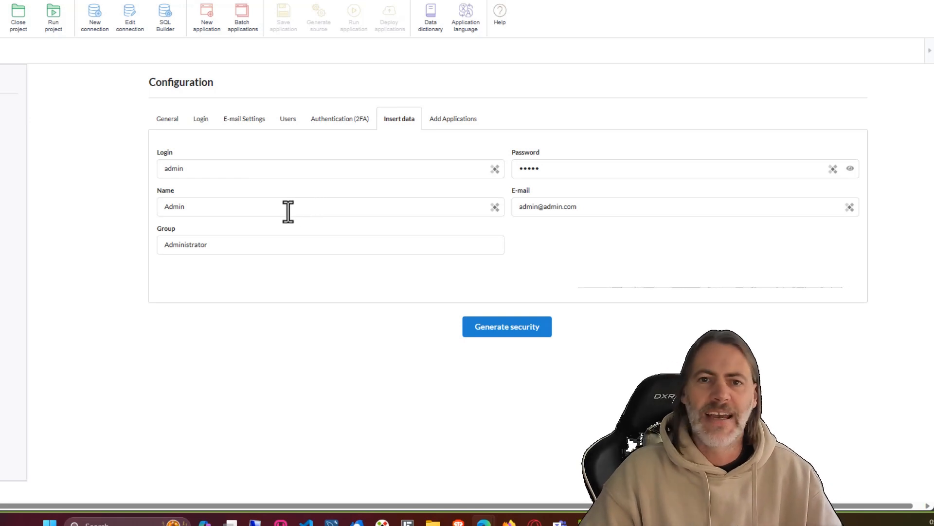
click(458, 123)
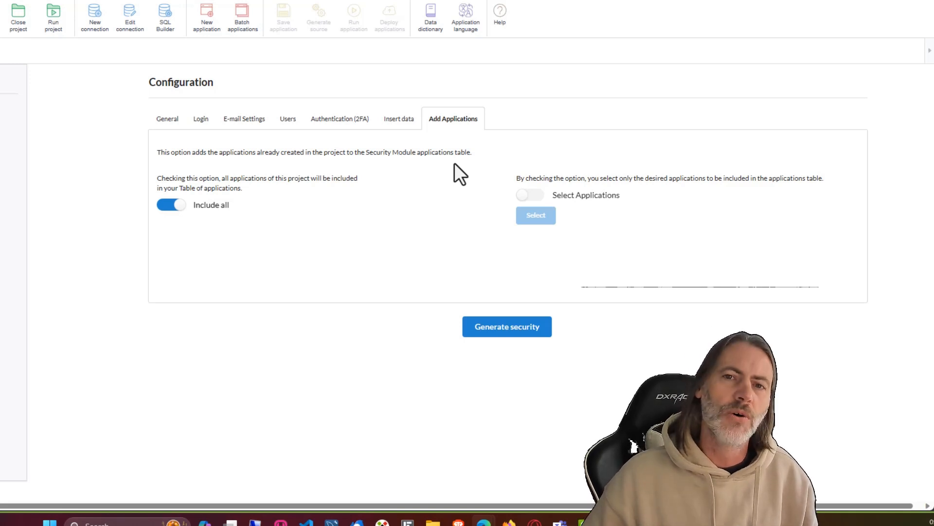
Step: Switch Add Applications to Select Applications instead of Include all, then go back to General
click(532, 195)
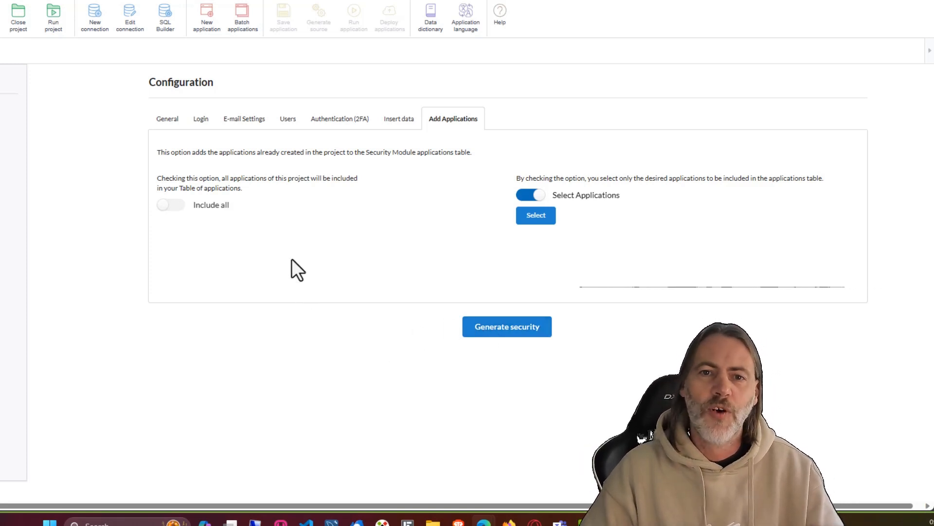
click(166, 125)
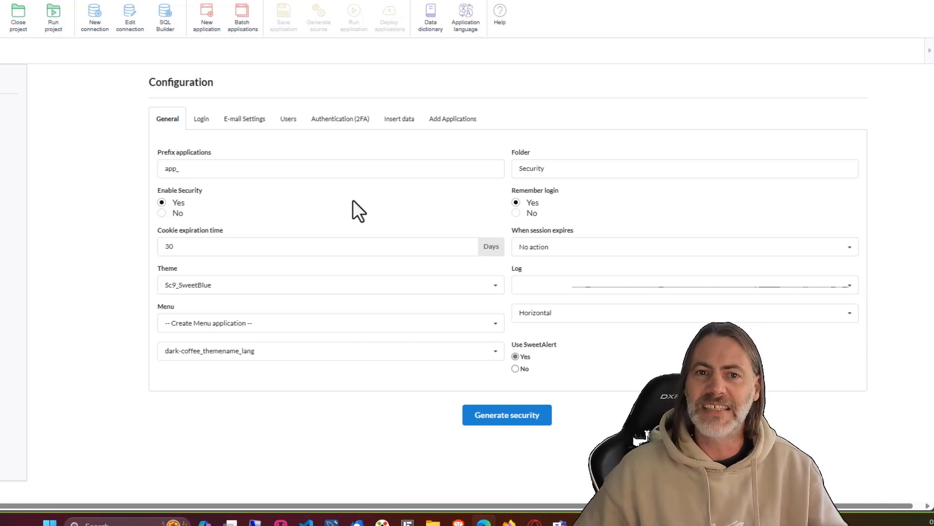
Step: Flip through the Users and E-mail Settings tabs, then scroll the Login tab to Generate security
click(287, 120)
click(240, 121)
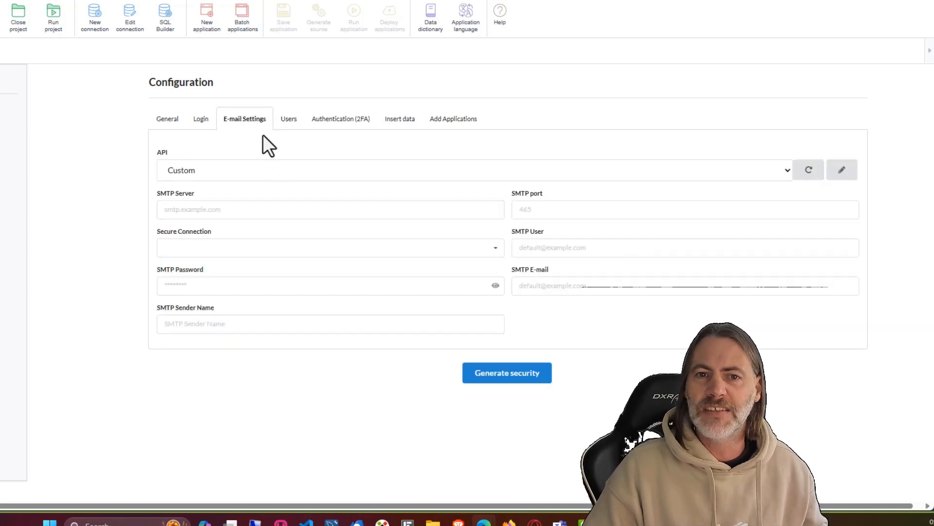
click(202, 120)
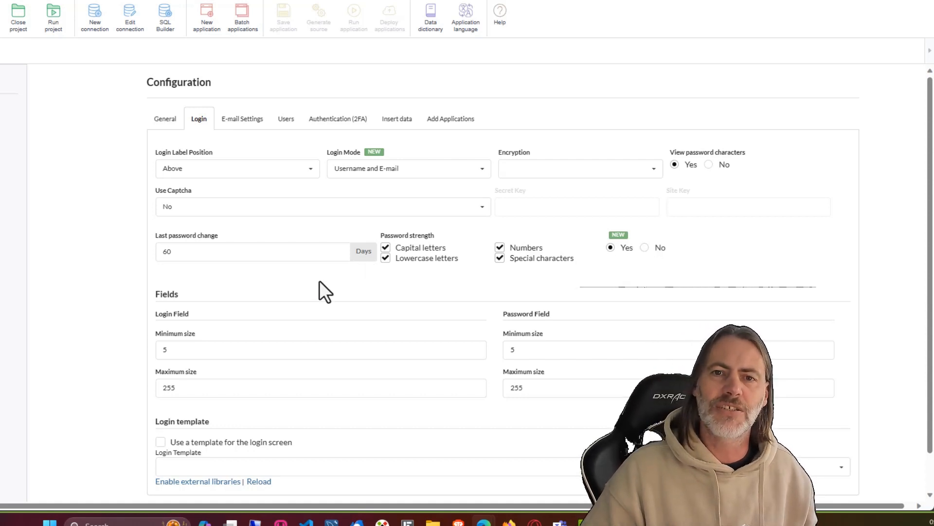
scroll(319, 287, down, 1)
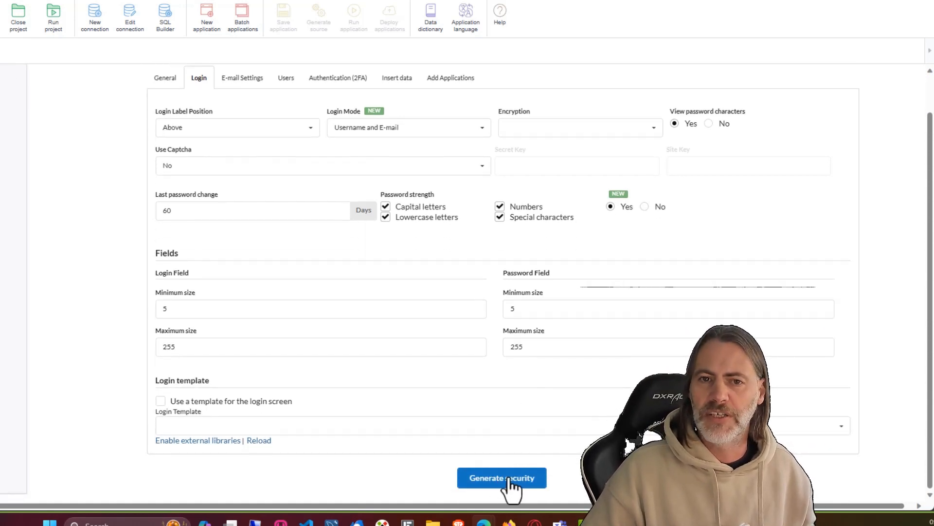
Step: Set the e-mail API to mandril - mandrill and generate the security module
click(502, 474)
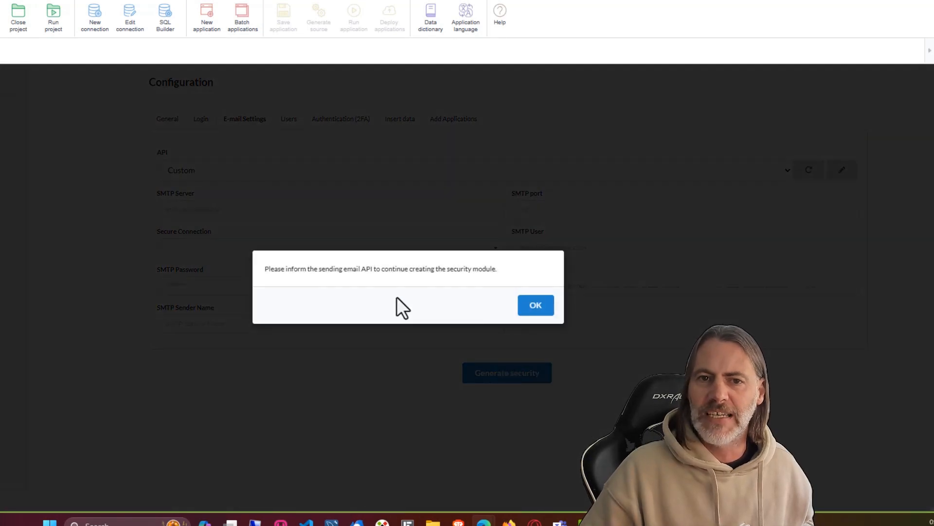
click(533, 305)
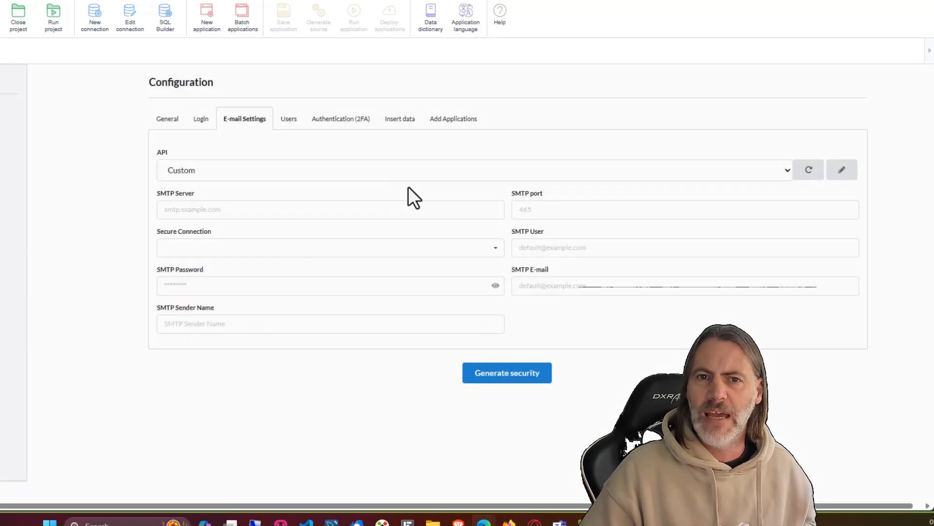
click(483, 163)
click(225, 209)
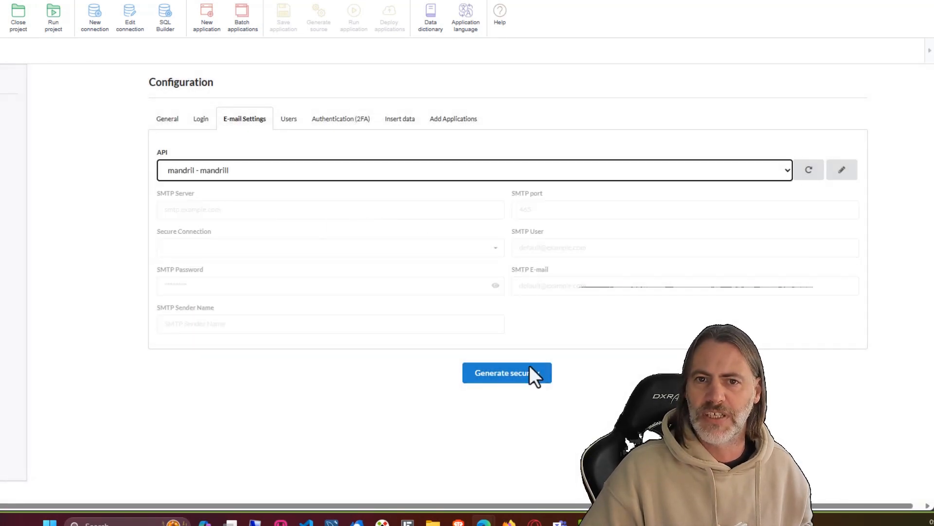
click(509, 375)
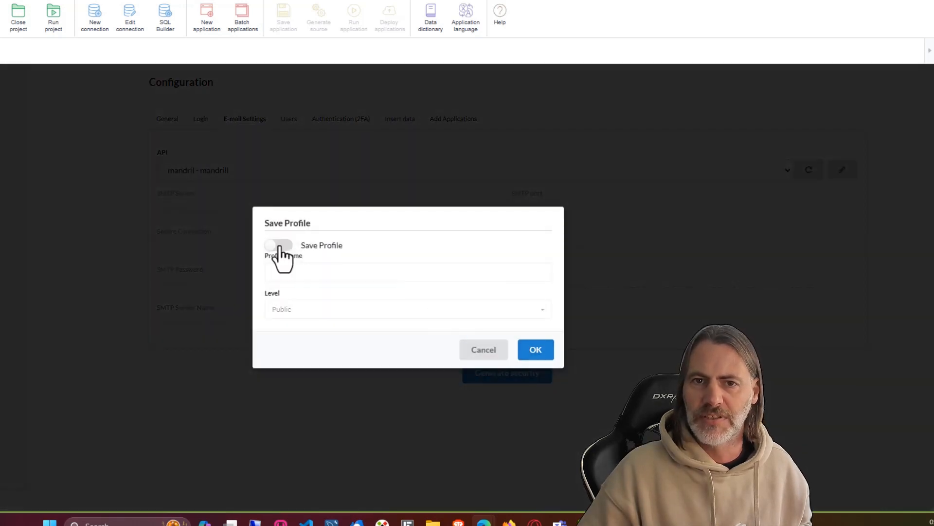
Step: Save the settings as profile 'sample', generate source code for all 18 applications, and run it
click(281, 246)
click(279, 267)
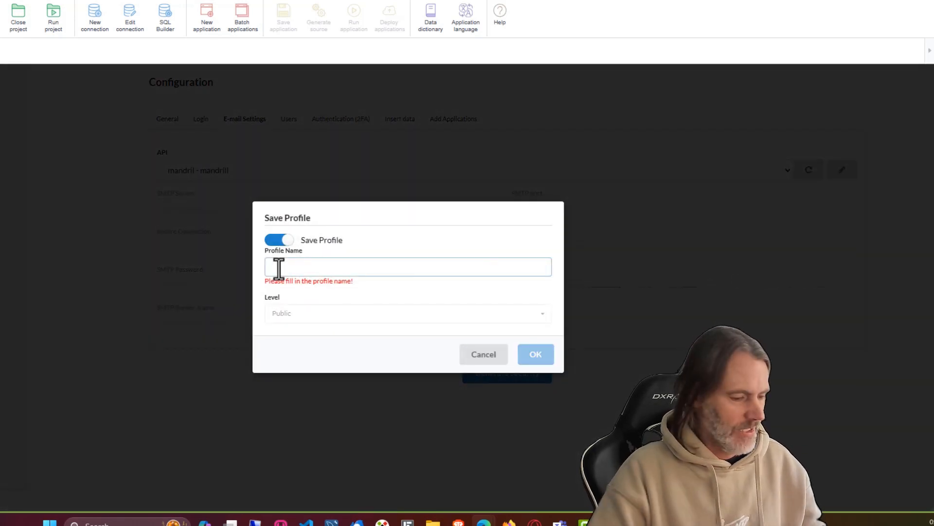
text(sample-one)
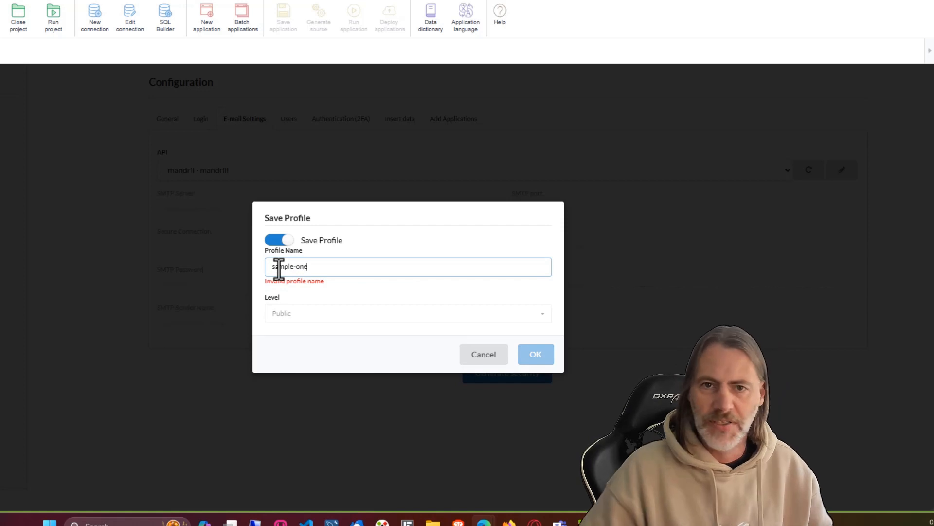
drag(319, 266, 296, 267)
key(BackSpace)
key(BackSpace)
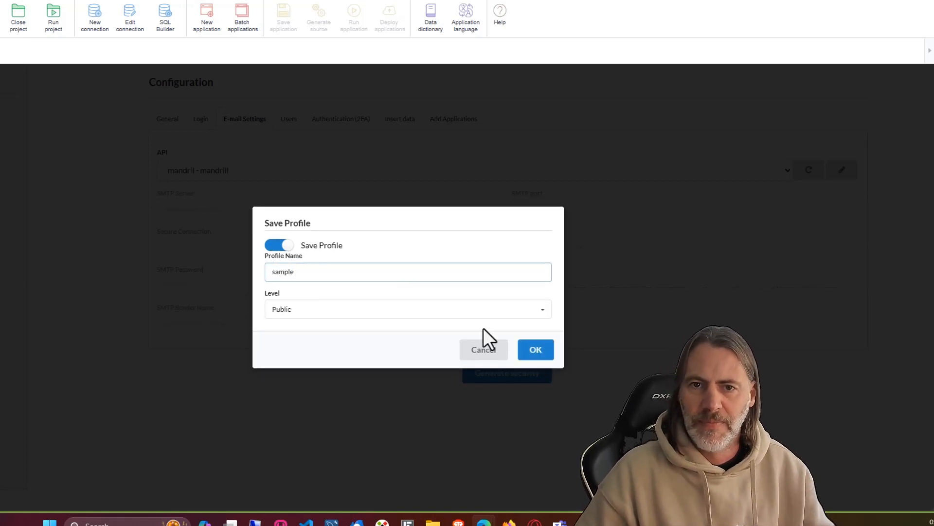
click(536, 355)
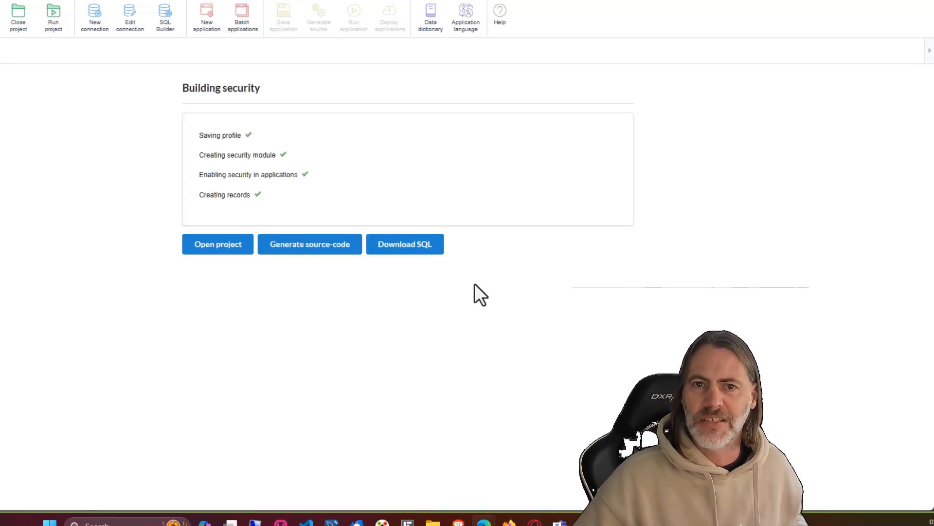
click(310, 251)
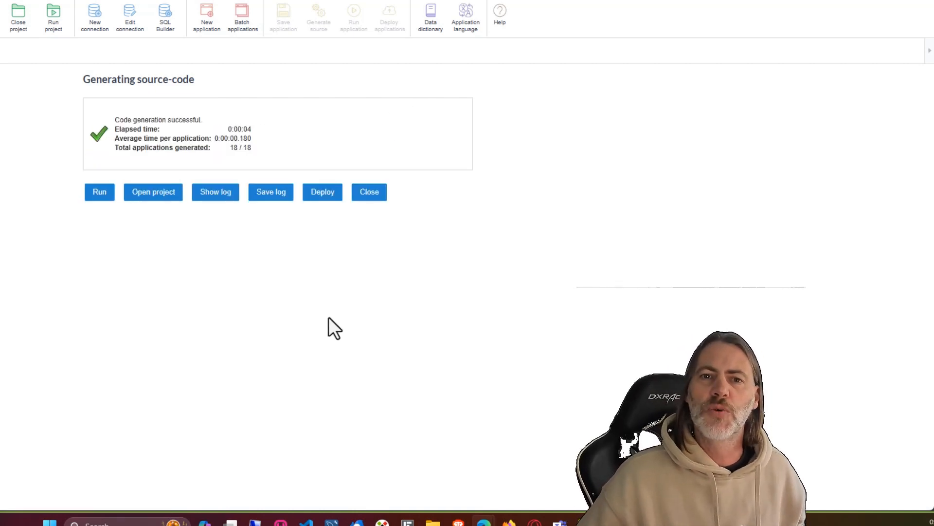
click(98, 195)
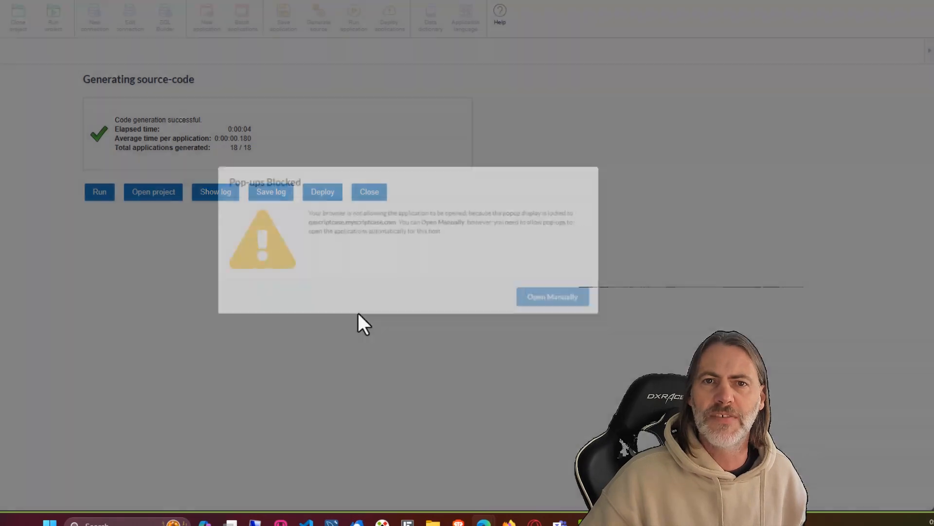
Step: Open the blocked app manually and dismiss the password-manager popup and username length error
click(564, 305)
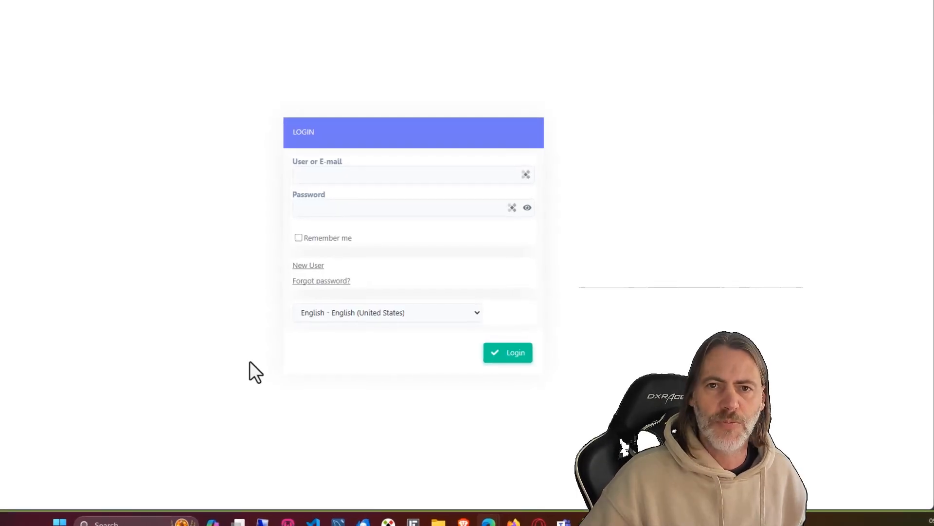
click(408, 188)
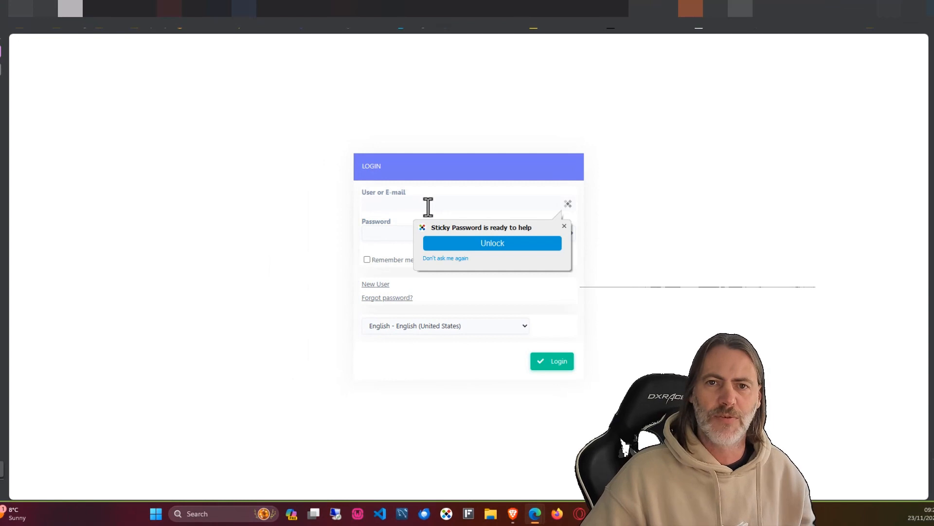
click(564, 226)
double_click(369, 194)
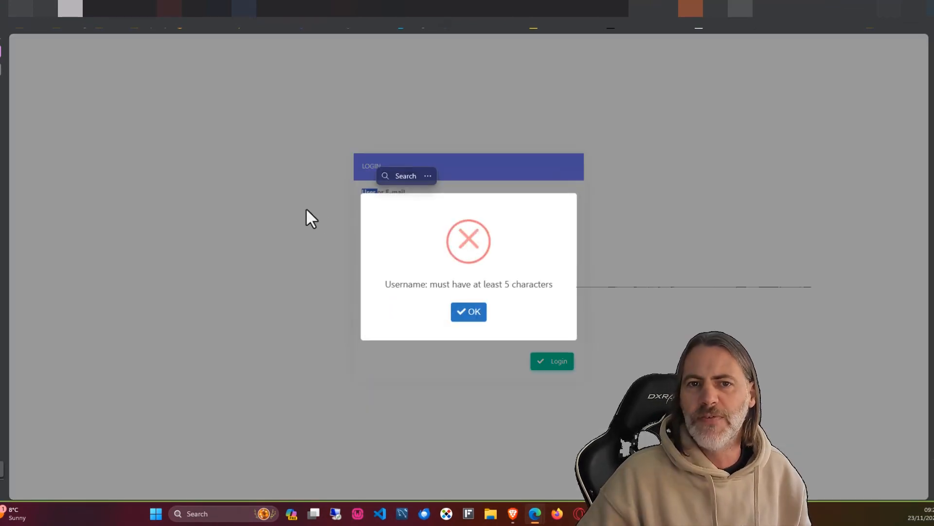
click(307, 207)
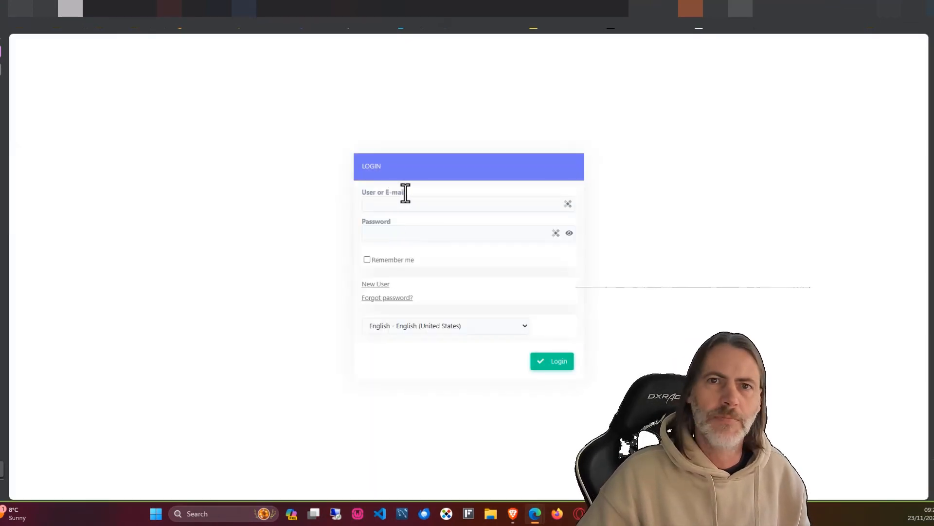
Step: Switch the login page language to Italian, then back to English
click(444, 327)
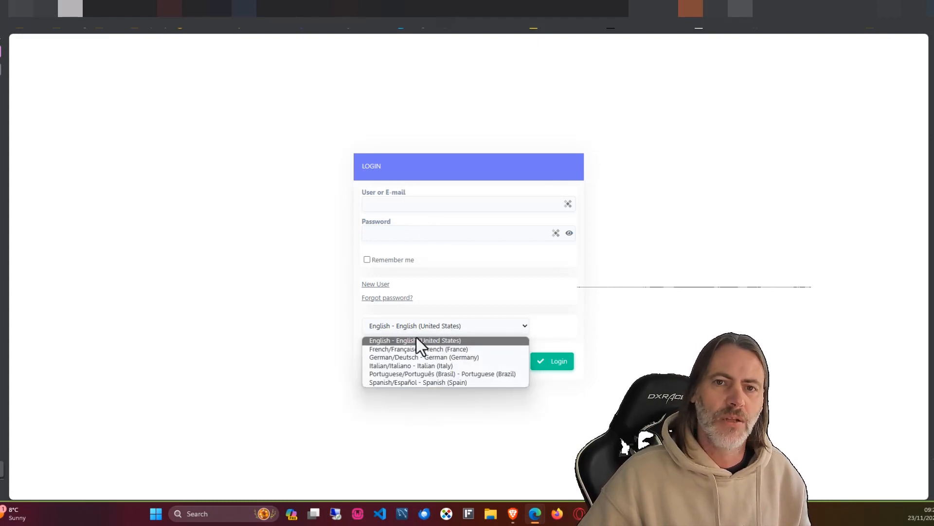
click(406, 363)
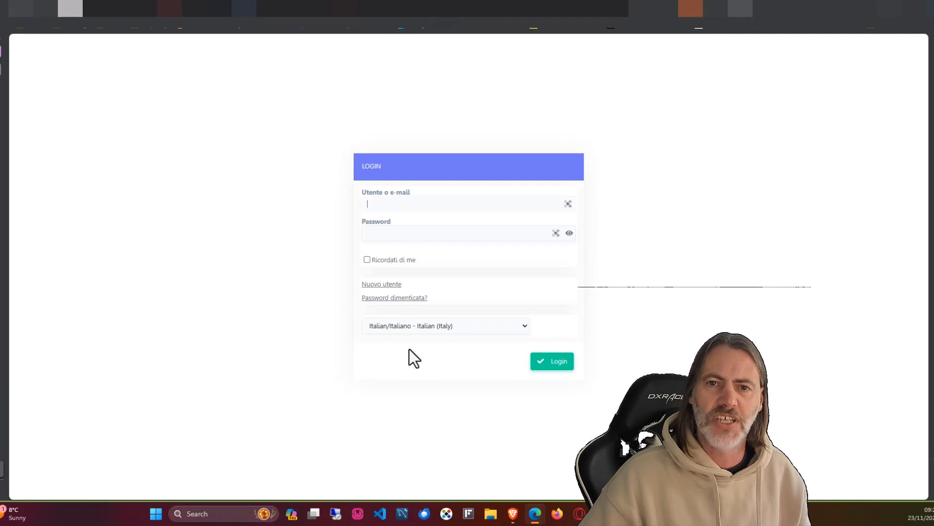
click(392, 329)
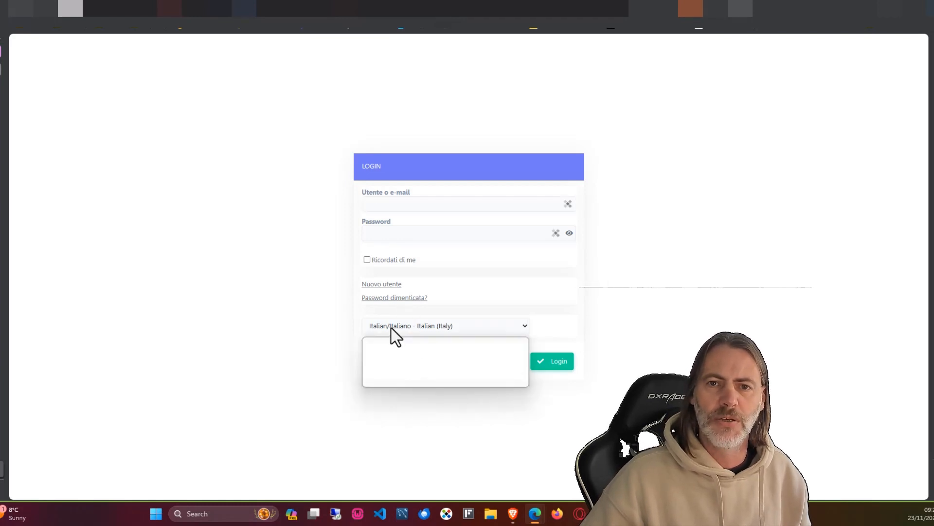
click(393, 339)
click(466, 319)
click(402, 327)
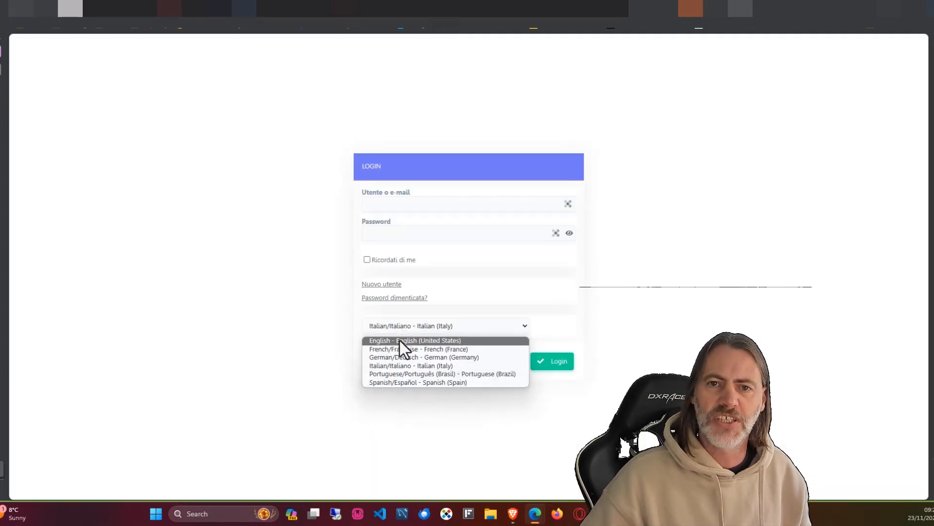
click(400, 340)
Step: Log in with username admin and the account password
click(386, 203)
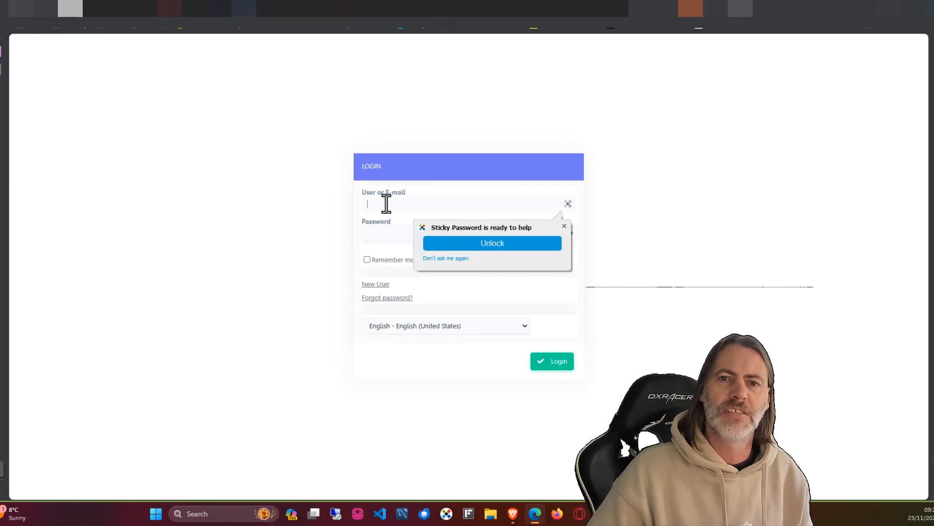
click(566, 225)
text(a)
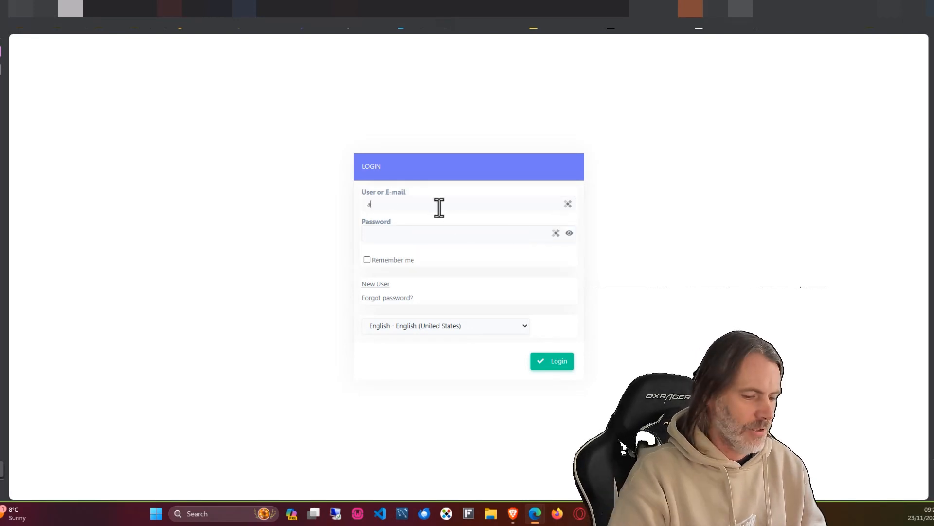
text(dmin)
key(Tab)
text(admin)
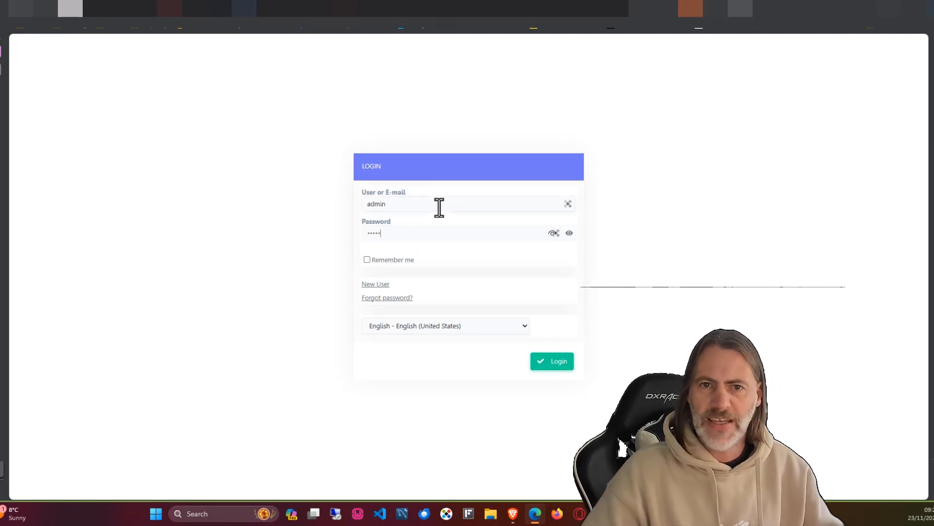
click(560, 361)
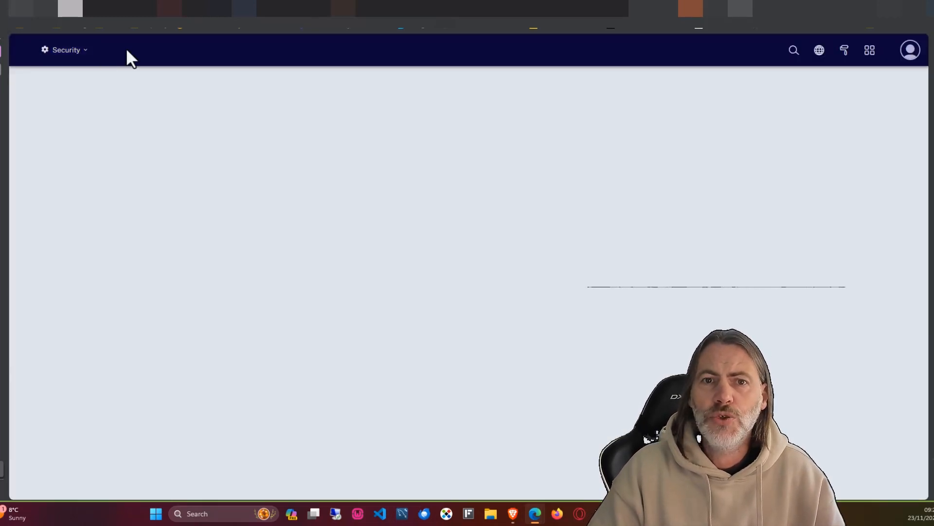
Step: Review the header's account details, applications list, theme switcher, languages and search box
mouse_move(85, 56)
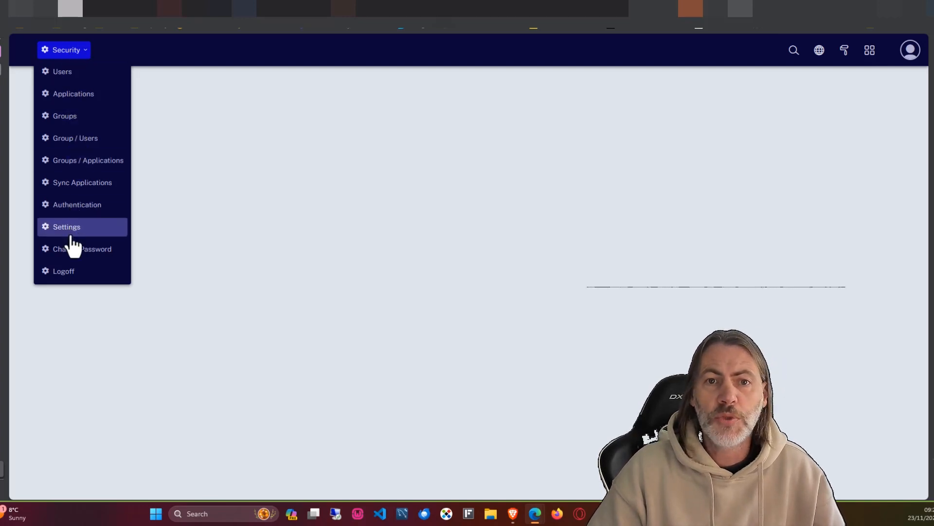
click(907, 54)
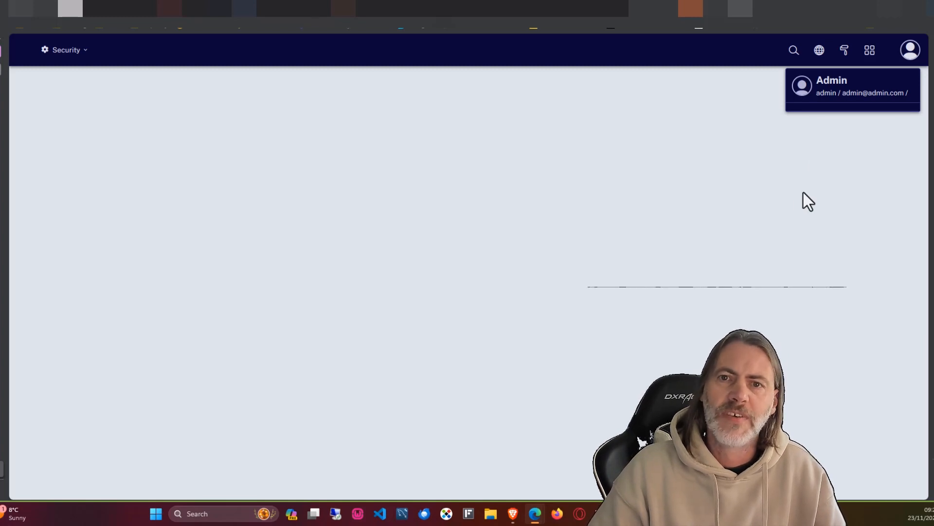
click(909, 55)
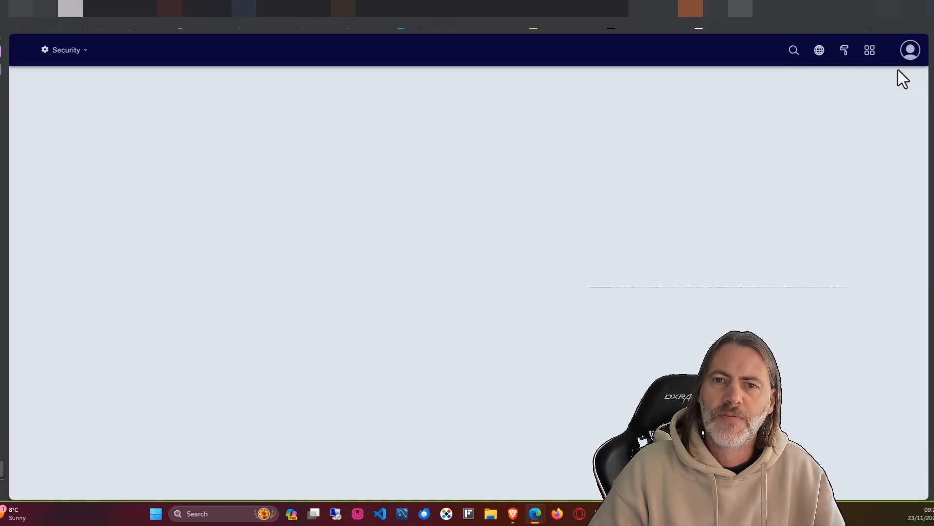
click(870, 60)
click(847, 57)
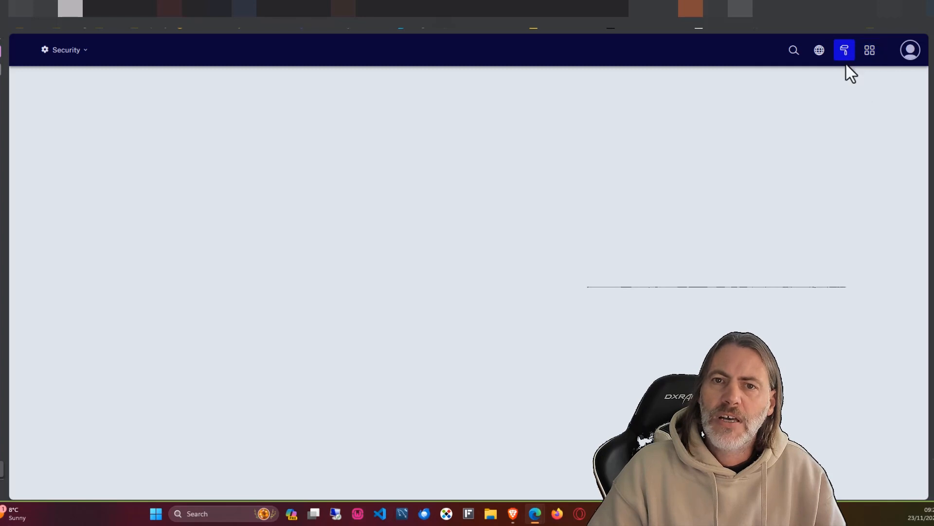
click(819, 54)
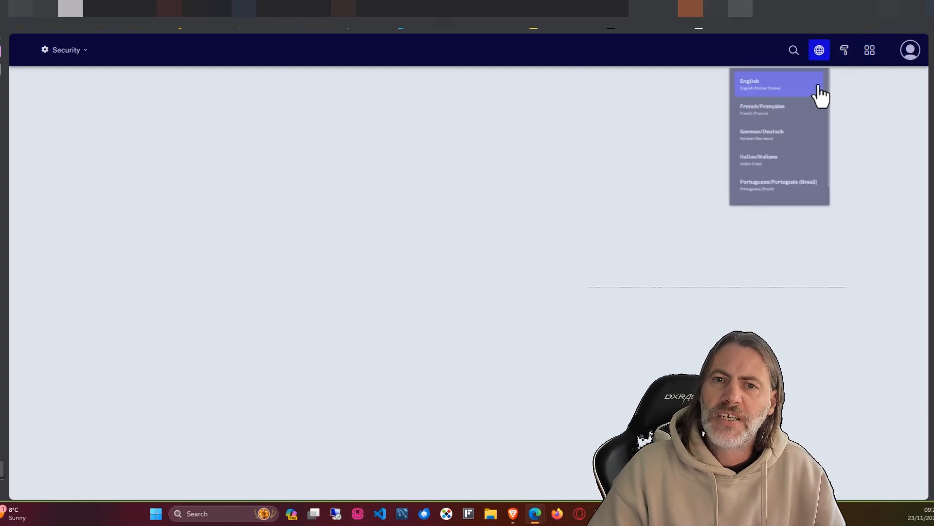
click(794, 51)
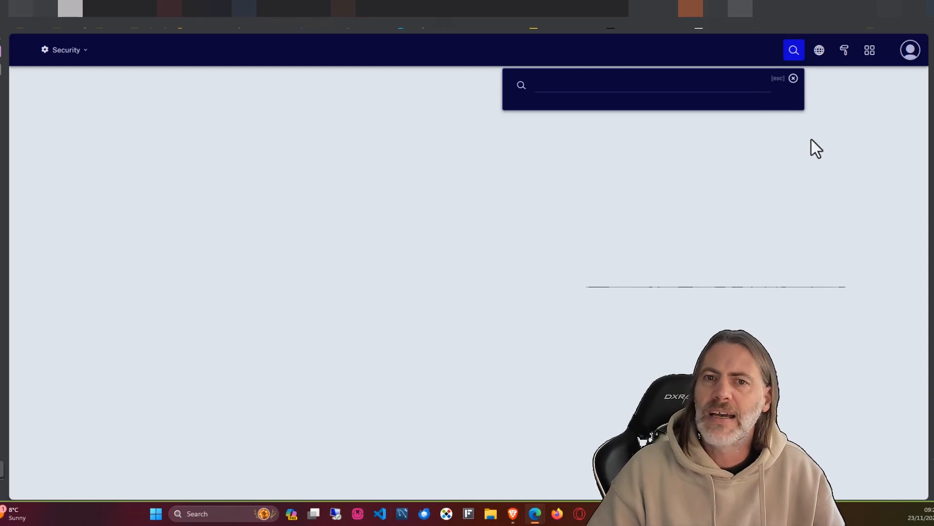
Step: Dismiss the language list and open the Security module's Settings page
click(820, 51)
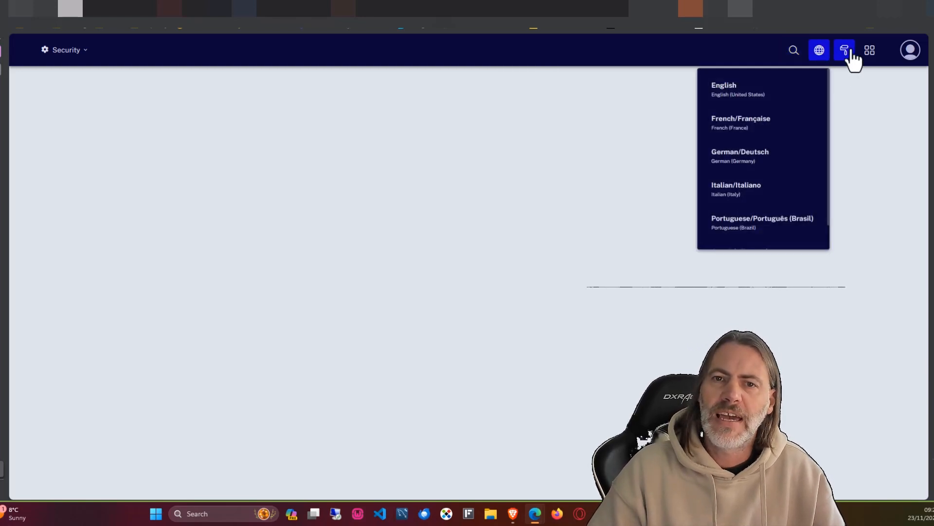
click(607, 117)
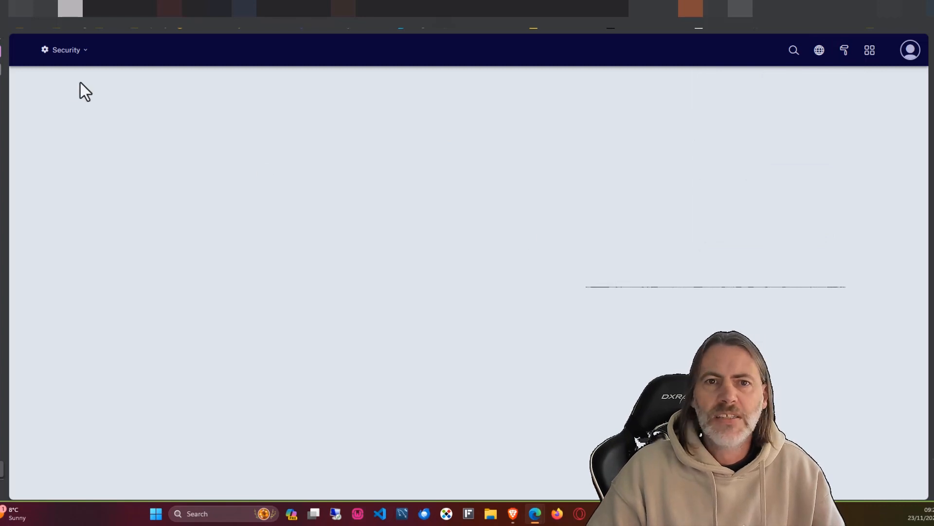
click(73, 53)
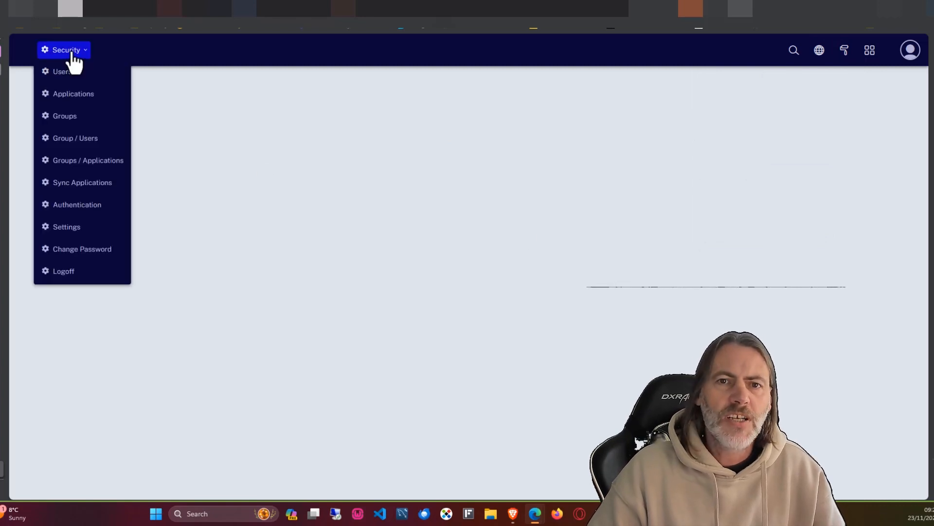
click(66, 229)
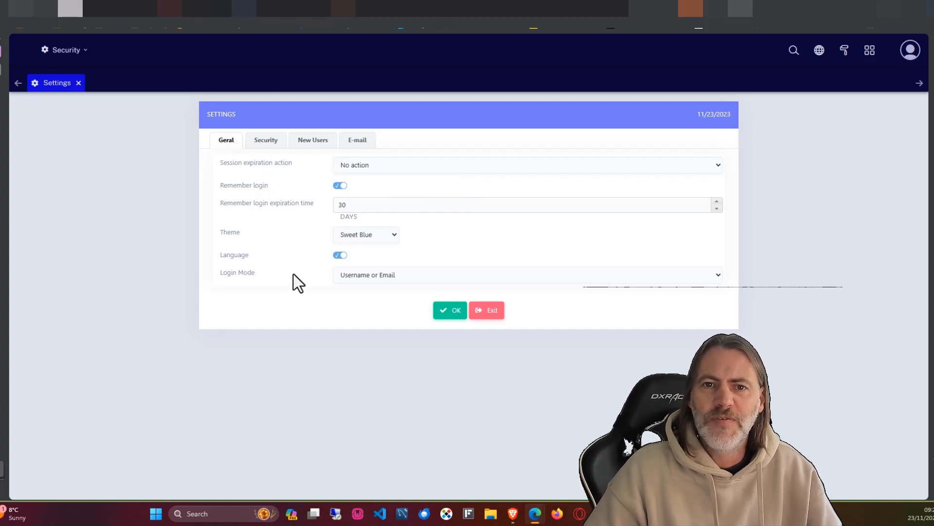
Step: Keep the Sweet Blue theme and Username or Email login mode on the general settings
click(395, 235)
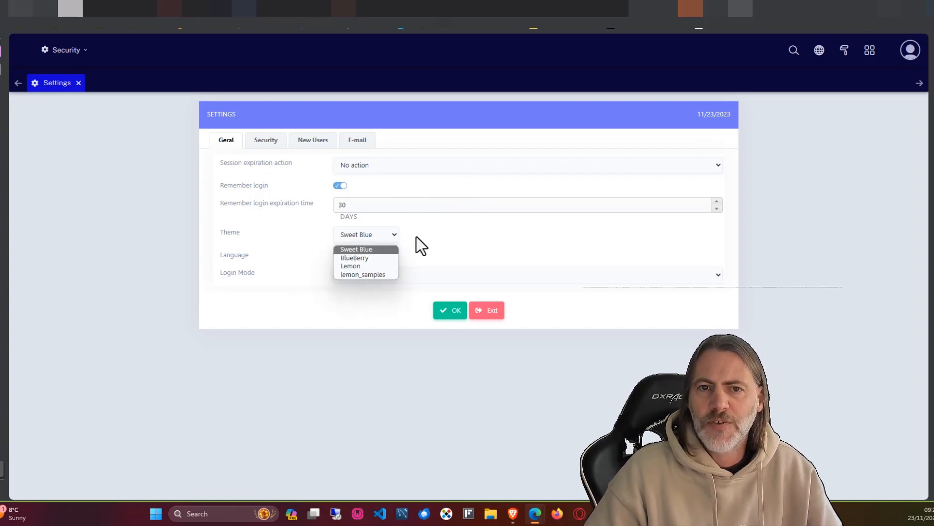
click(420, 236)
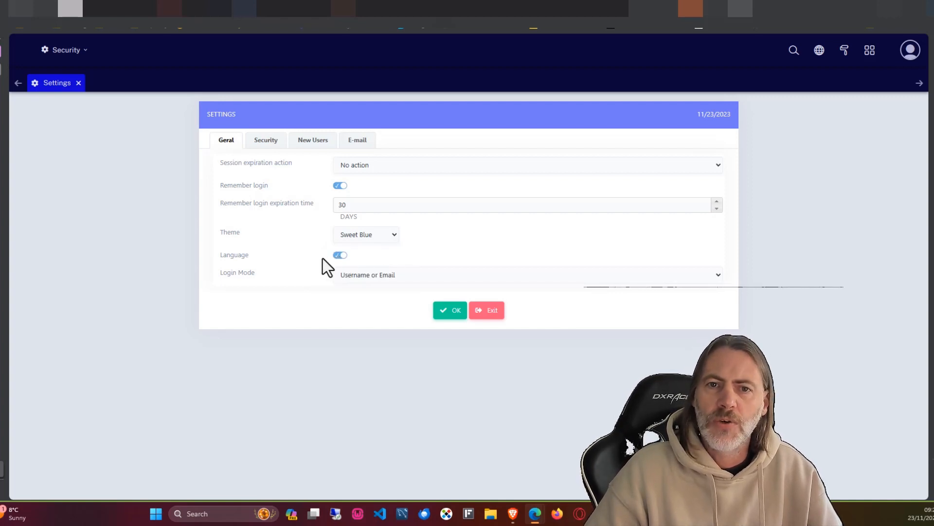
click(399, 275)
click(457, 262)
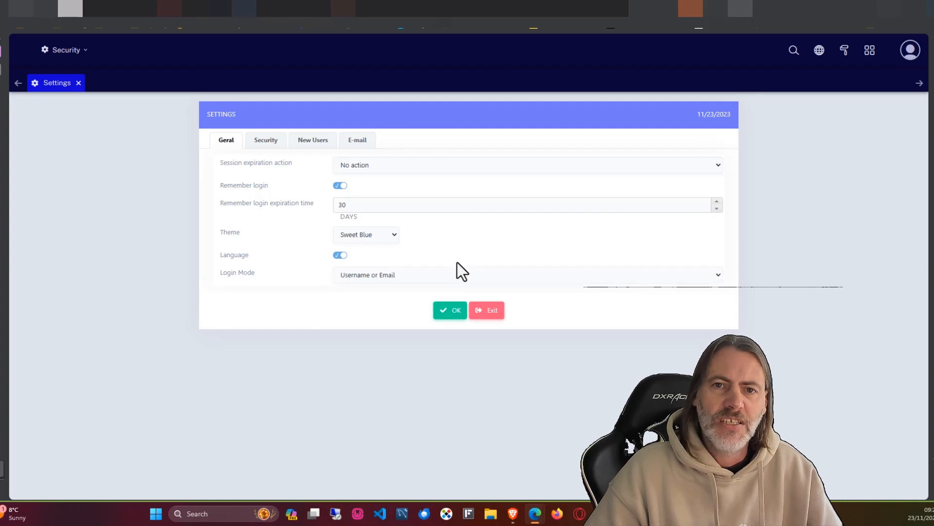
Step: Enable Two-Factor Authentication with 2FA Mode 'Each user can choose', then view New Users settings
click(268, 141)
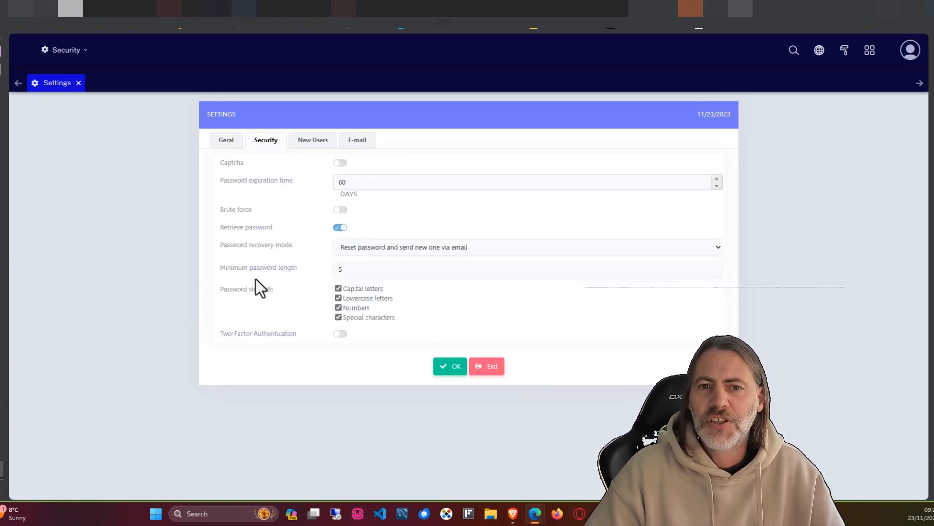
drag(222, 291, 271, 292)
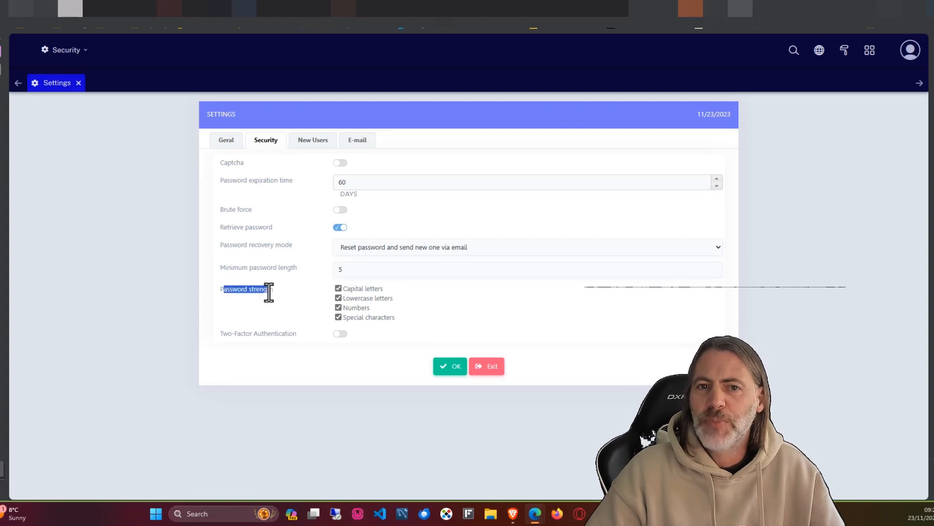
click(273, 348)
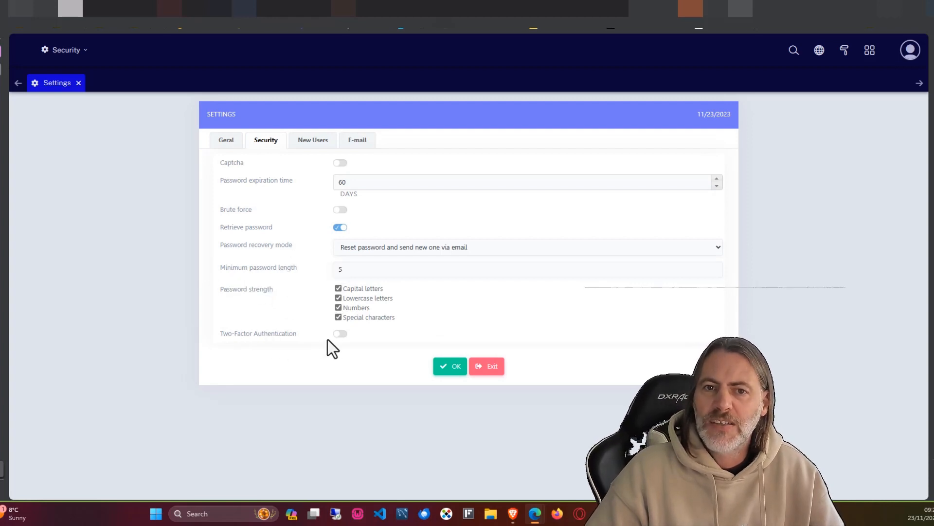
click(340, 334)
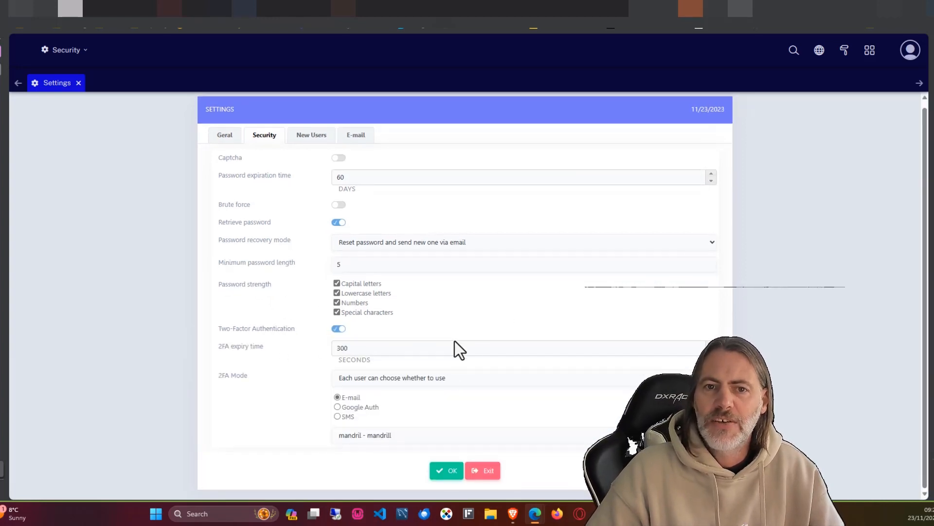
click(389, 377)
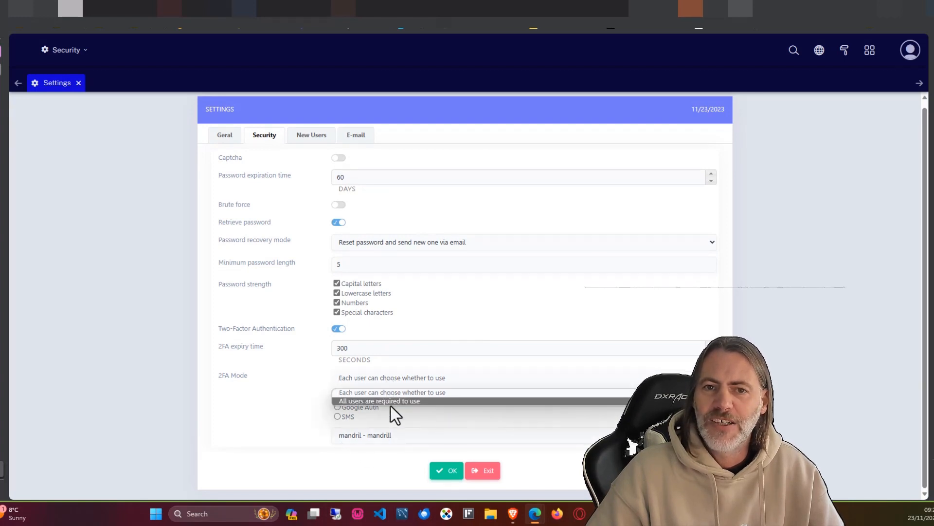
click(390, 401)
click(397, 384)
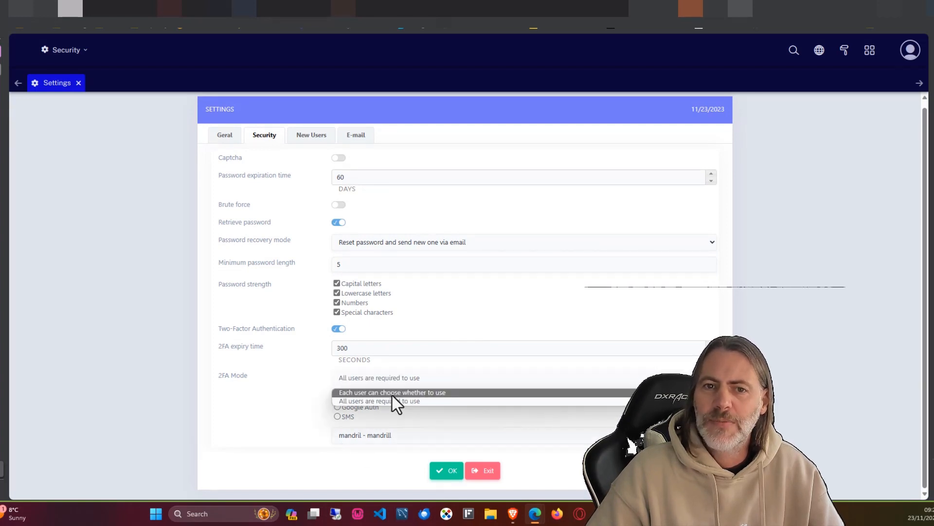
click(392, 394)
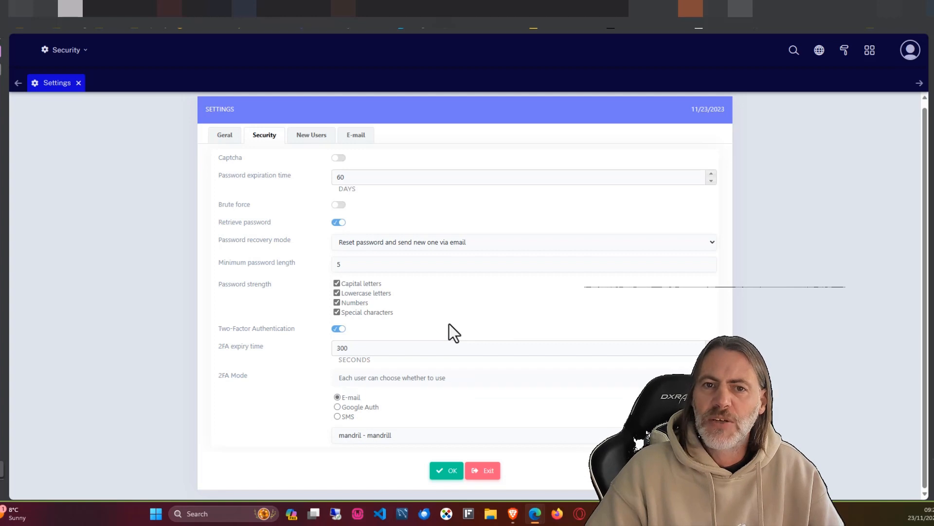
click(311, 137)
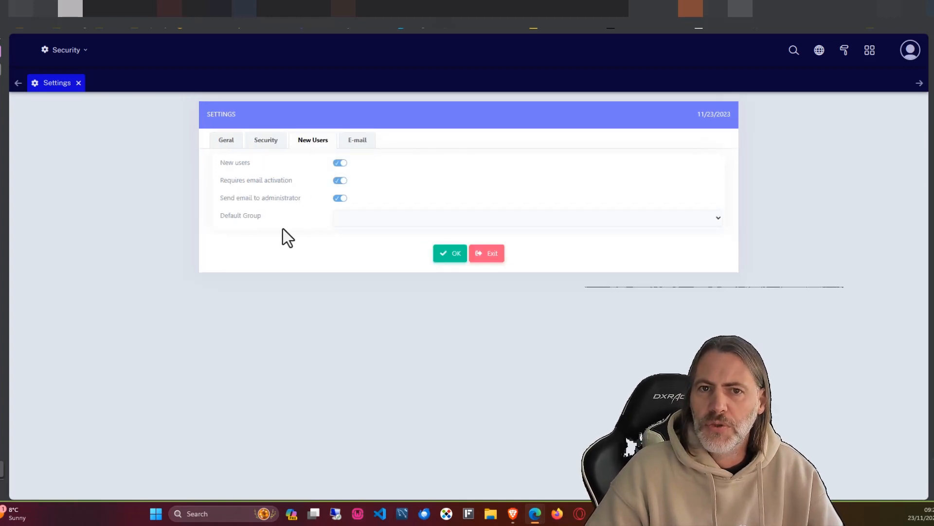
Step: Set the E-mail SMTP API to Customized and leave SMTP Security blank
click(363, 142)
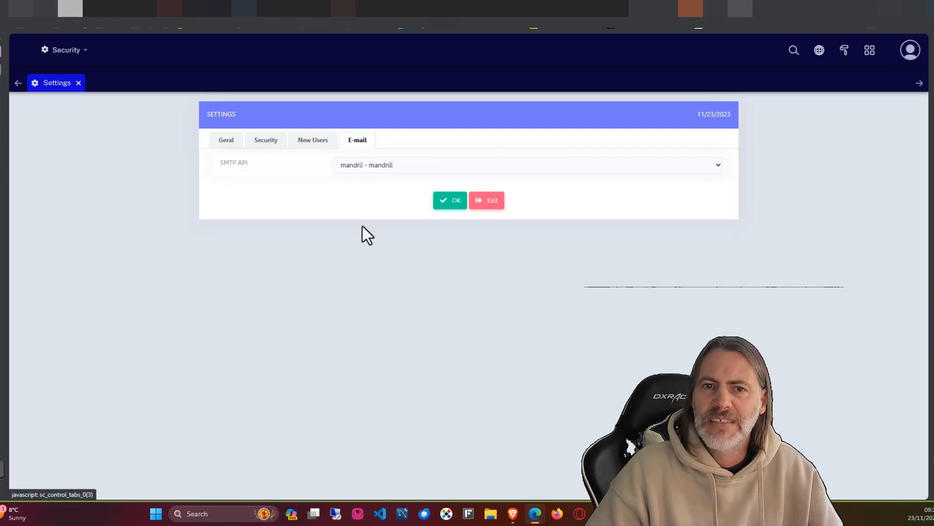
click(386, 165)
click(369, 181)
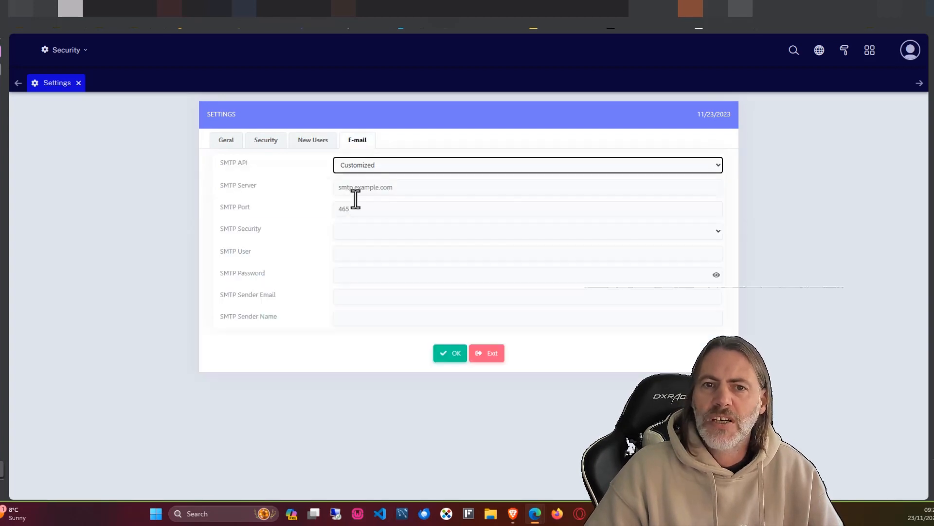
click(415, 187)
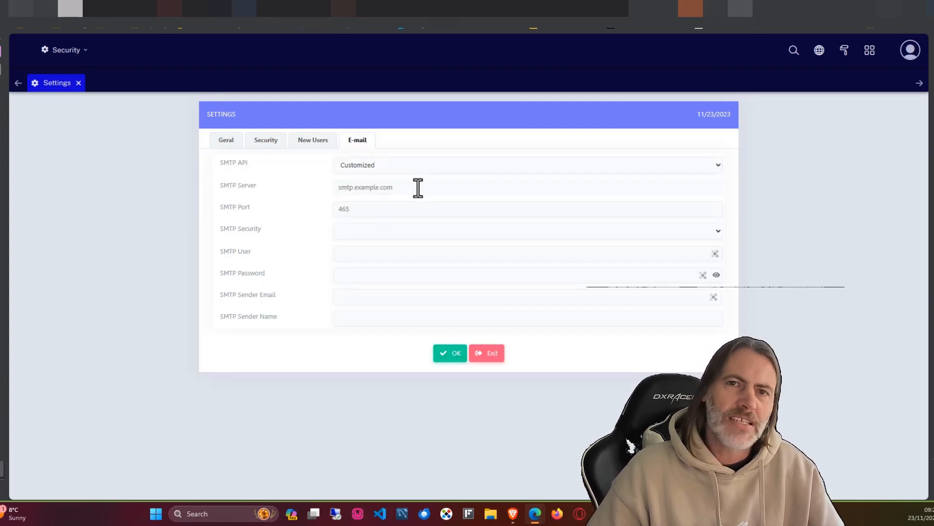
click(371, 231)
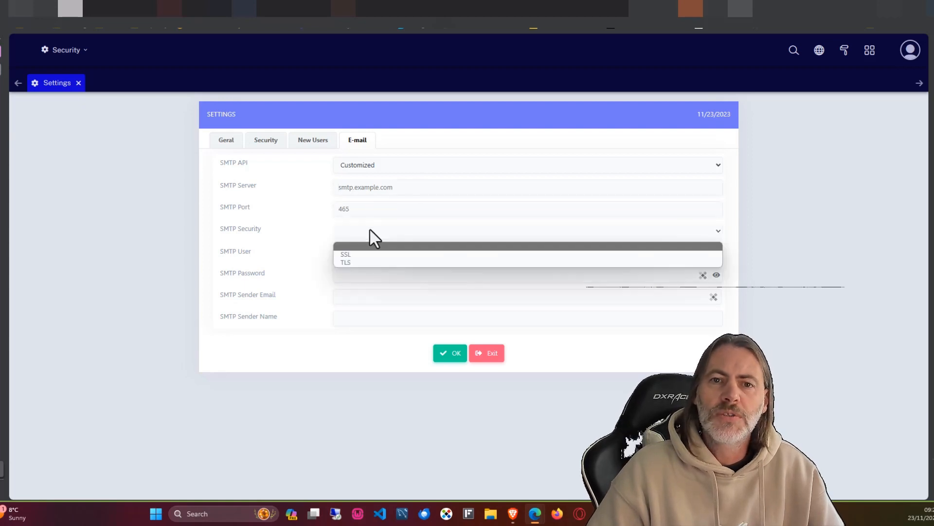
click(317, 223)
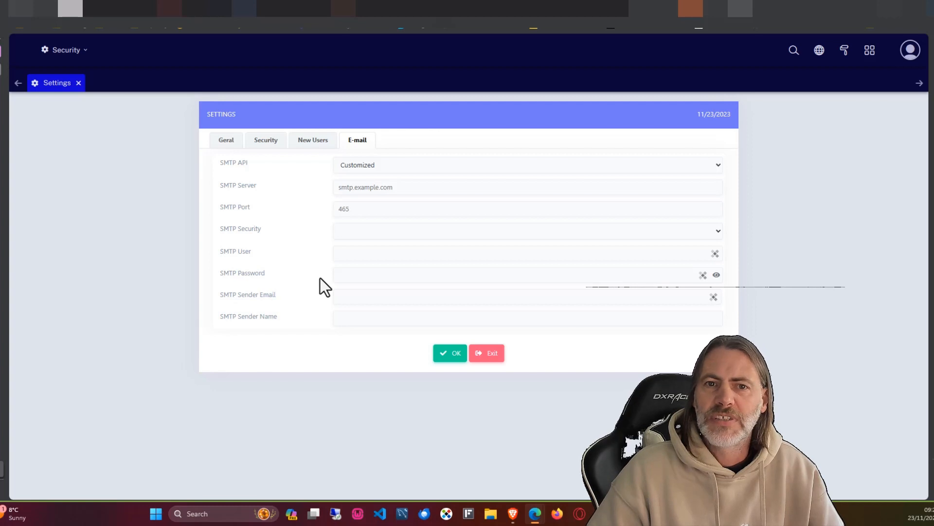
Step: Step back through the New Users and Security tabs to the Geral settings
click(314, 142)
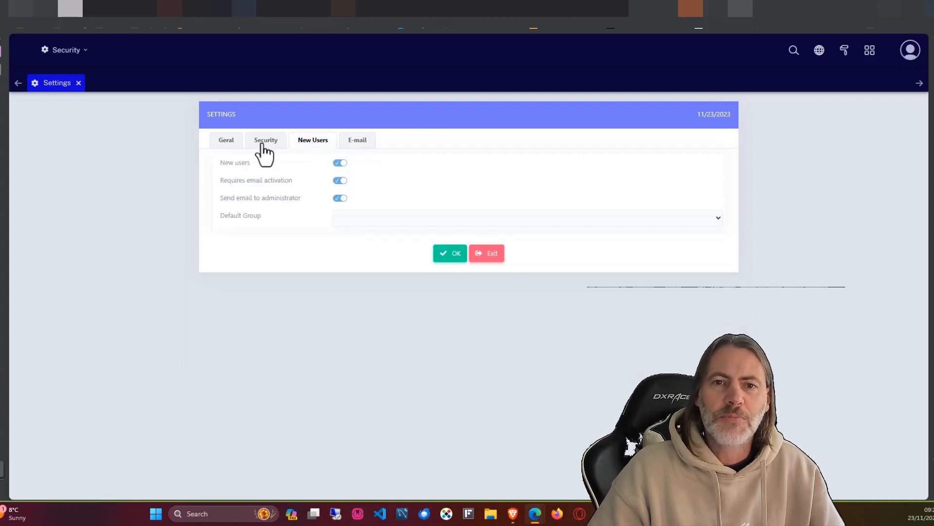
click(263, 145)
click(224, 146)
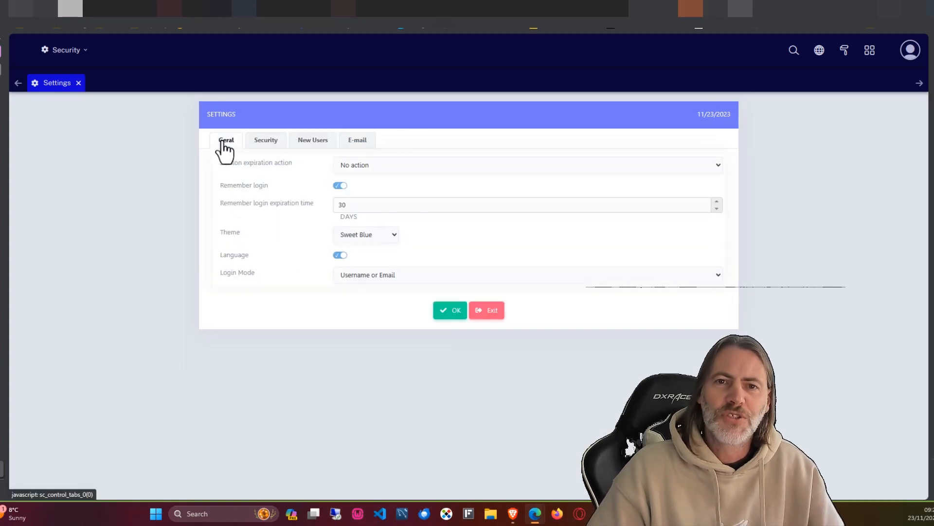